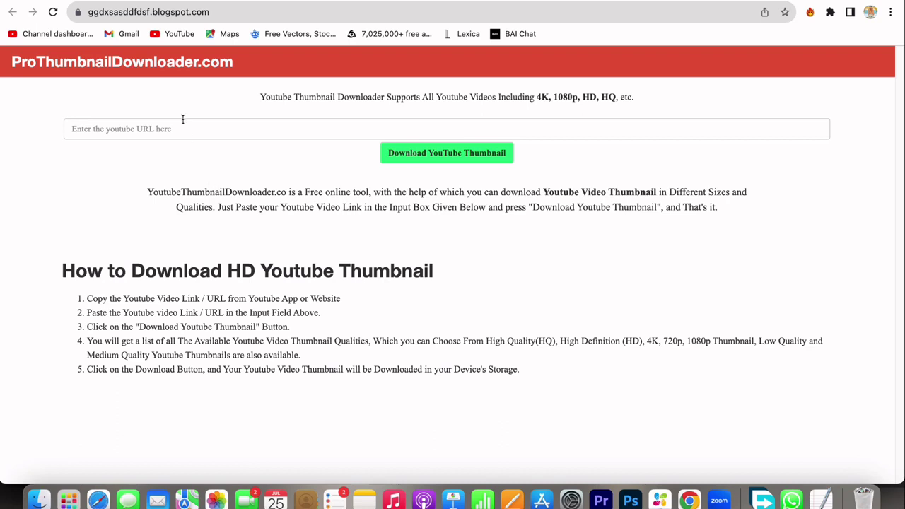
left_click(198, 13)
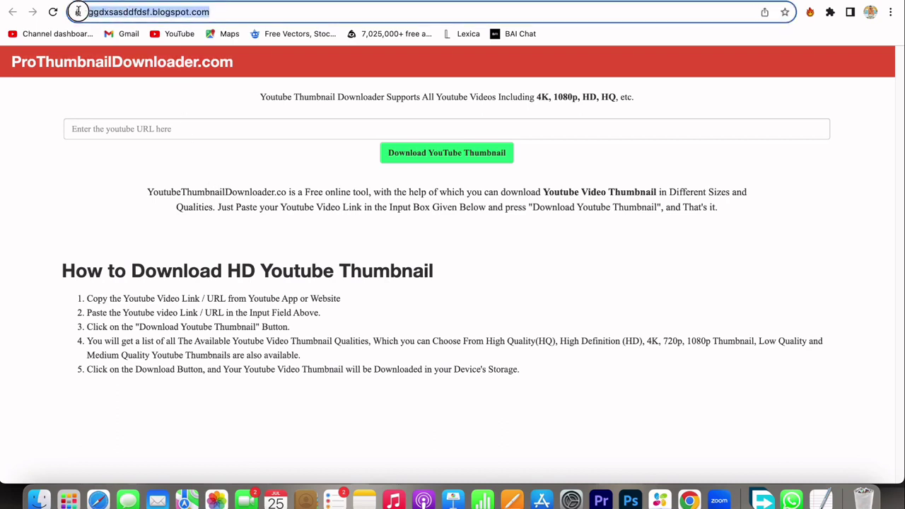
left_click(90, 104)
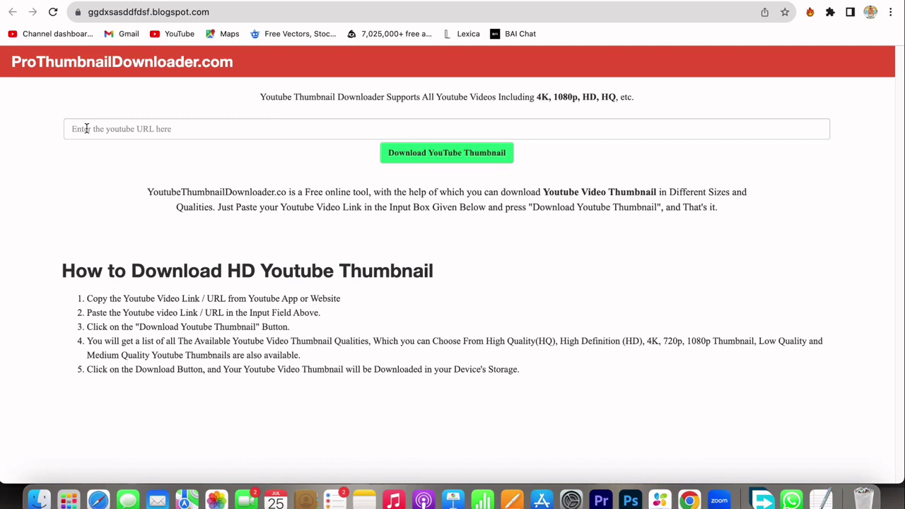
left_click(86, 128)
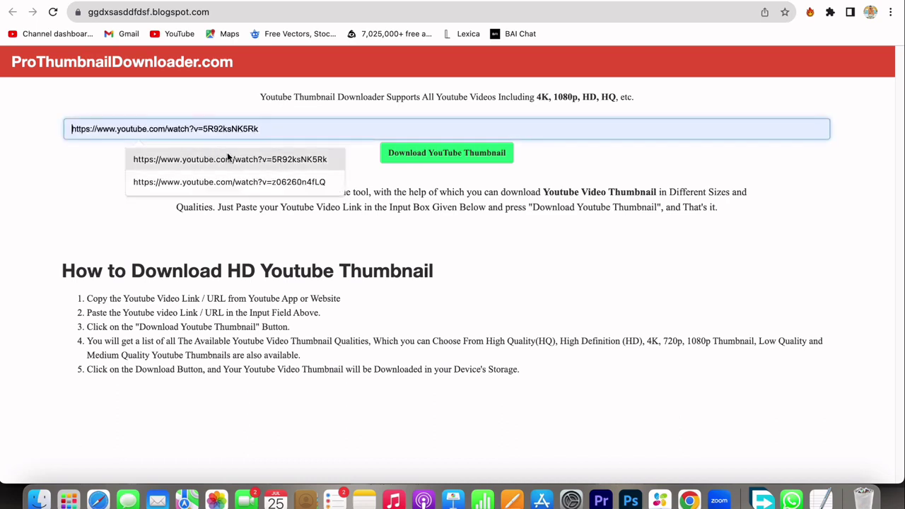
left_click(273, 177)
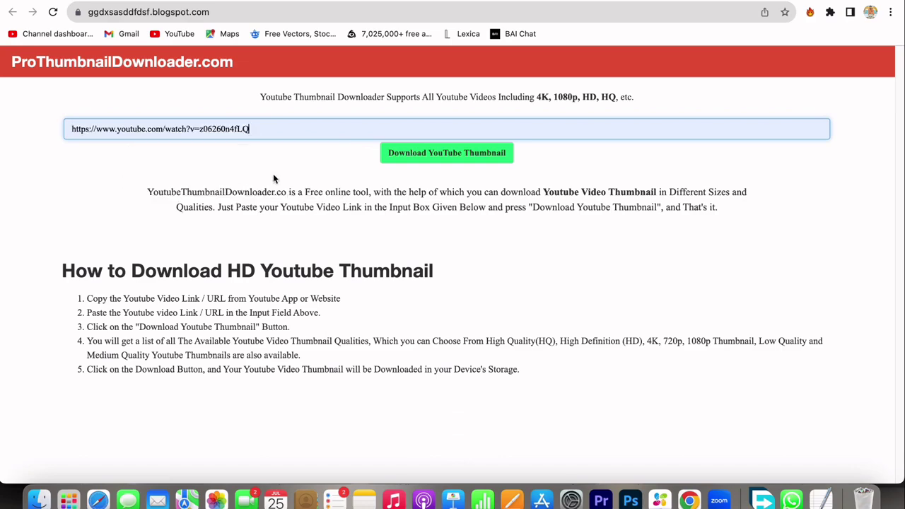
left_click(442, 153)
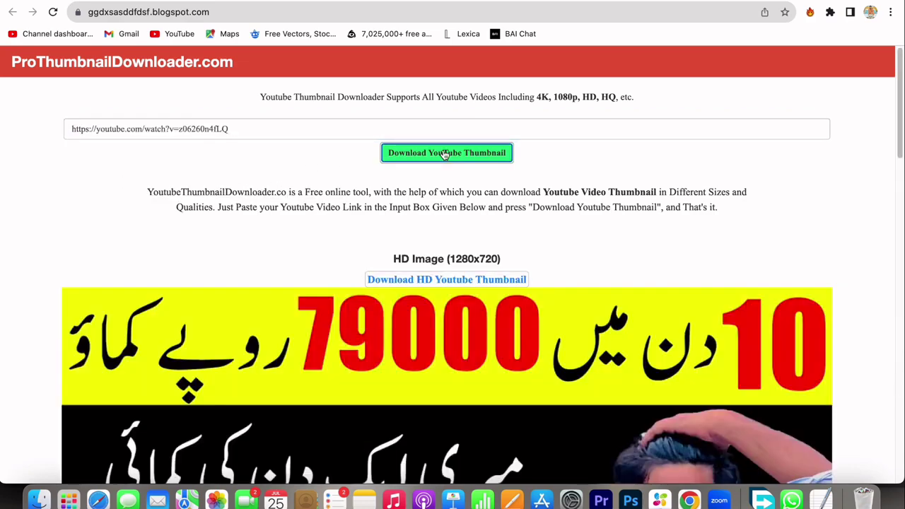
Examine the generated thumbnails and their download options in every size, from the HD image to the smallest normal image.
scroll(317, 276, "down", 5)
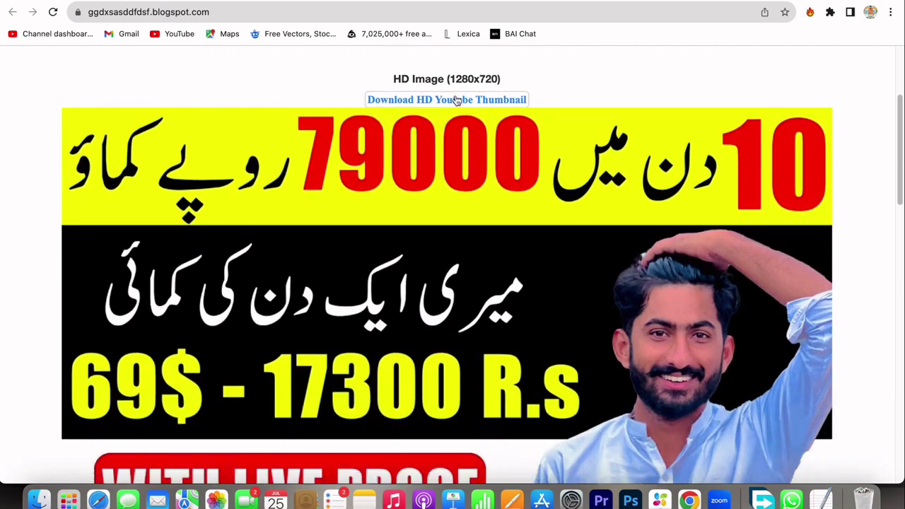
scroll(426, 159, "down", 10)
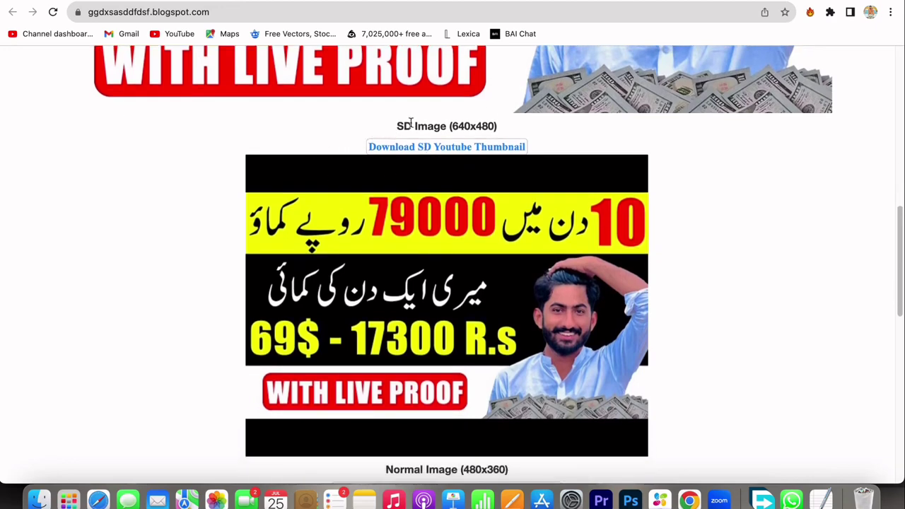
scroll(411, 123, "down", 5)
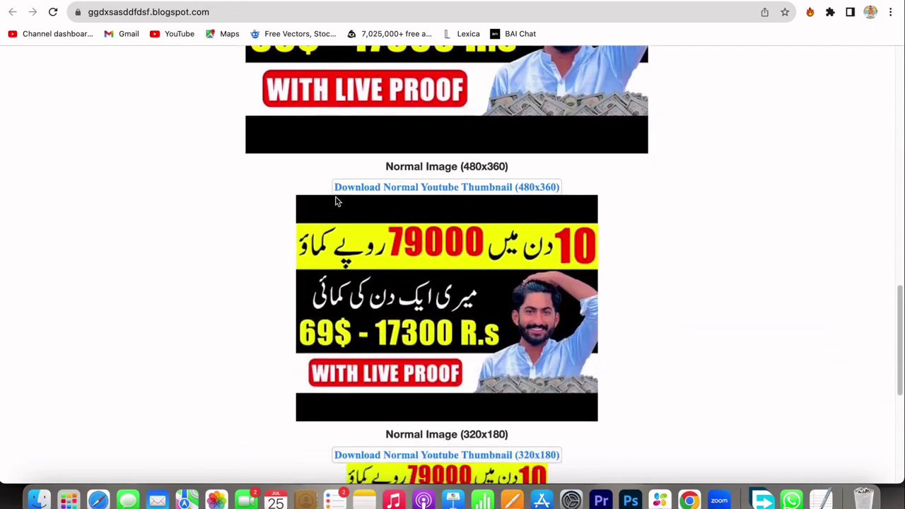
scroll(407, 198, "down", 5)
scroll(467, 258, "down", 5)
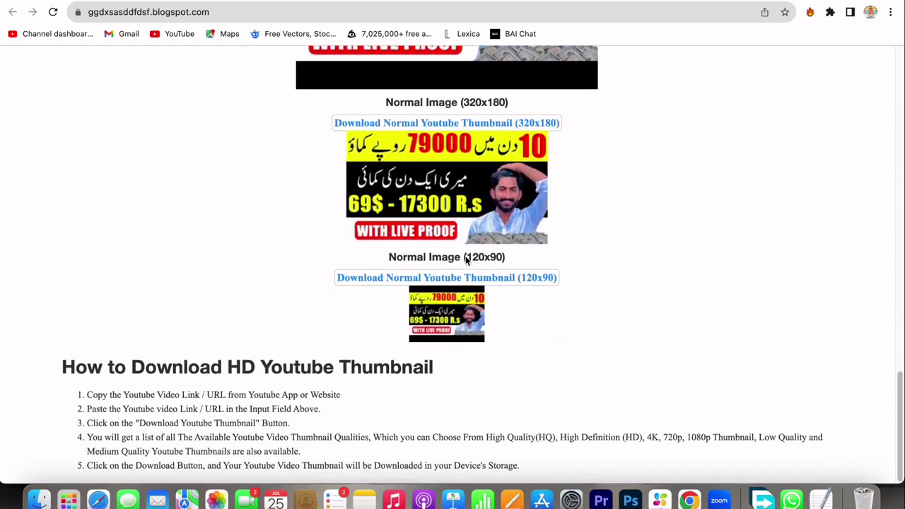
scroll(465, 257, "up", 15)
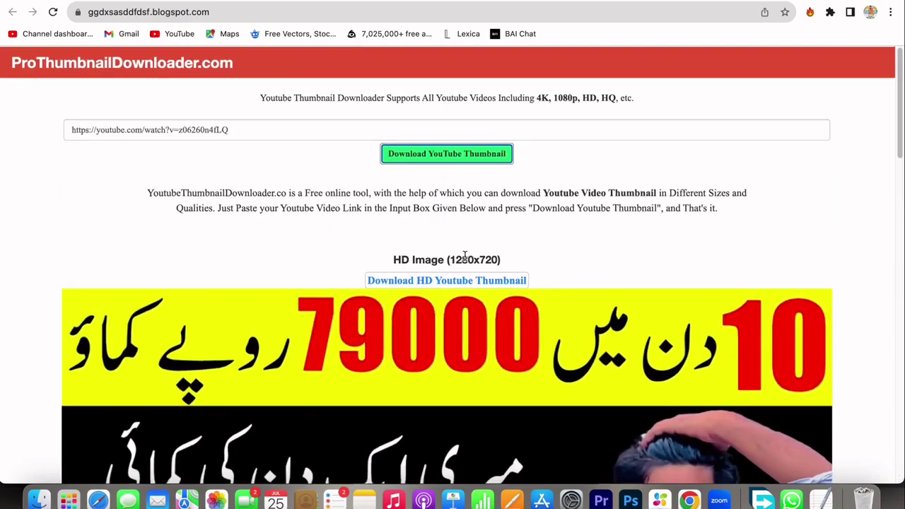
scroll(465, 256, "down", 2)
scroll(465, 256, "down", 3)
scroll(452, 226, "up", 1)
right_click(448, 210)
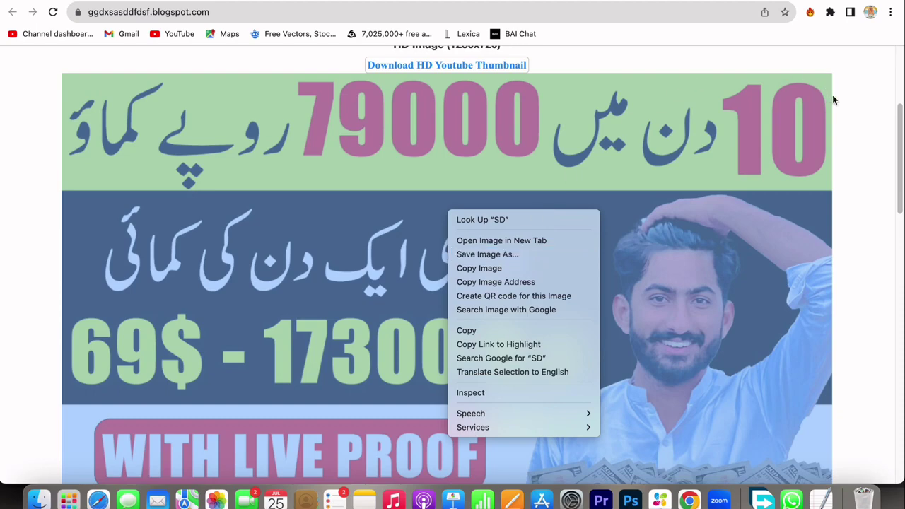
left_click(806, 119)
scroll(607, 127, "up", 4)
scroll(607, 131, "down", 1)
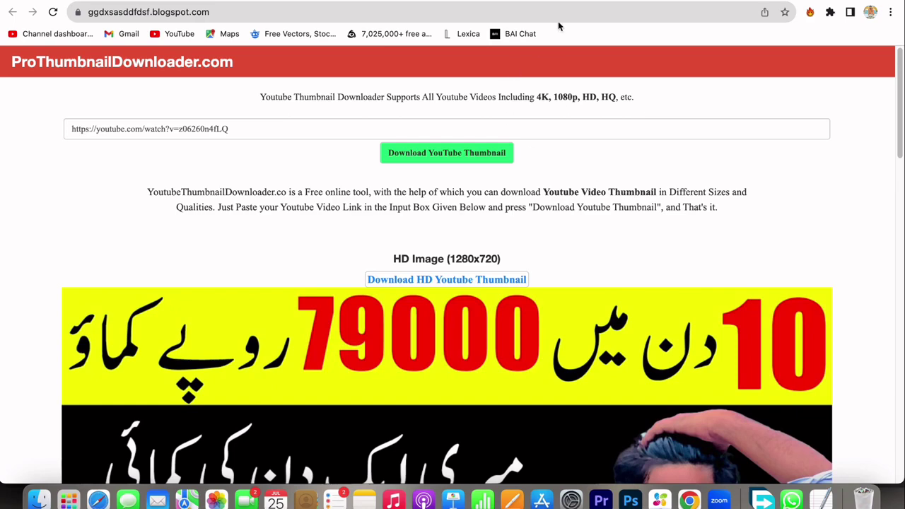
Search for blogger in a new browser tab and open the Blogger dashboard.
key("super+t")
type("blo")
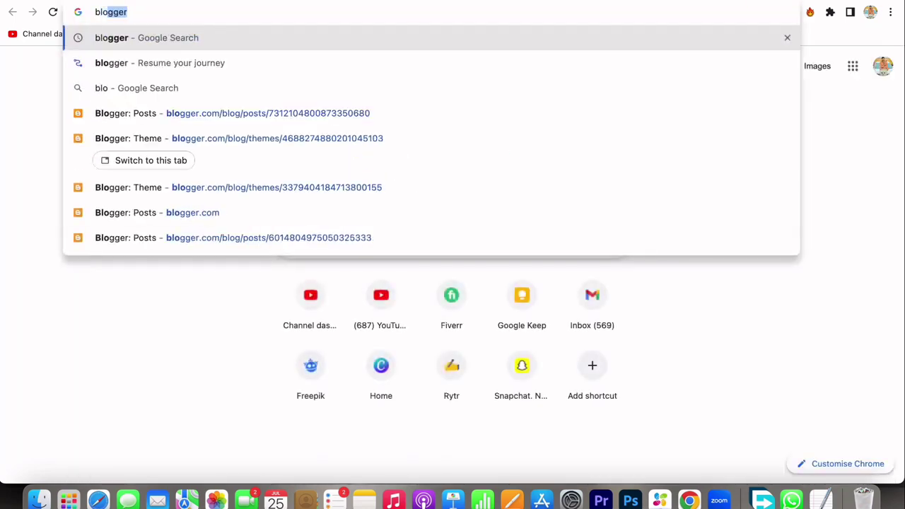
key("Return")
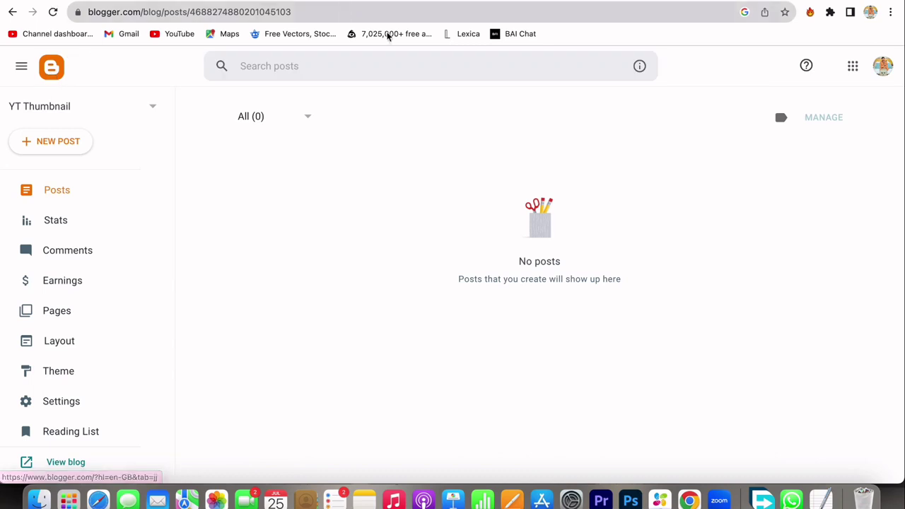
Start creating a new blog and give it the title "Youtube Thumbnail".
left_click(115, 116)
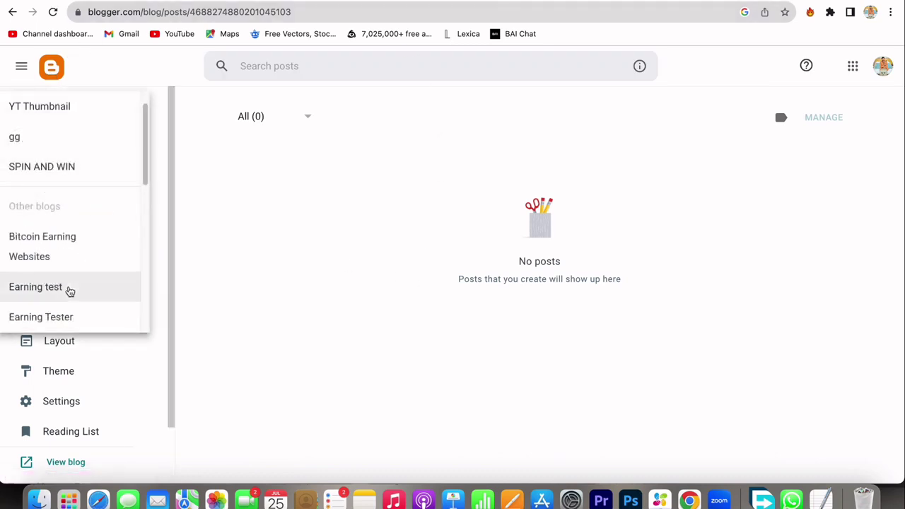
scroll(68, 292, "down", 5)
left_click(35, 318)
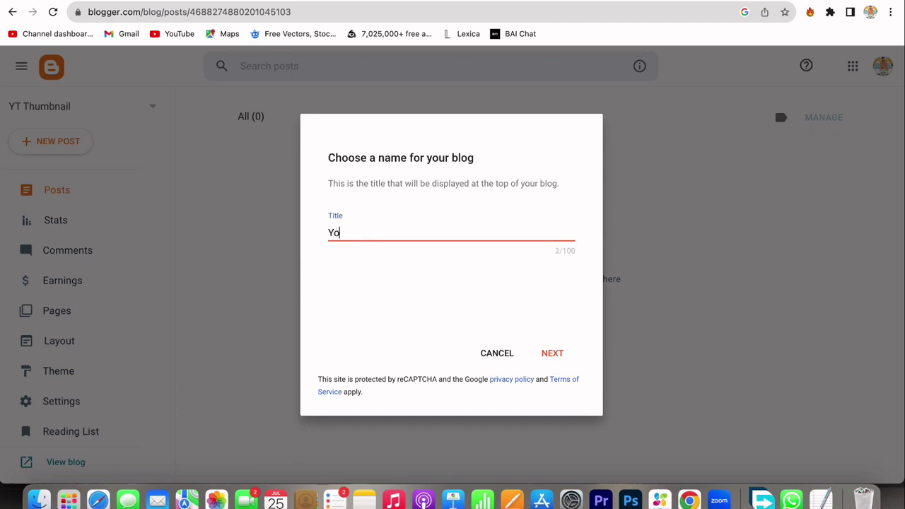
type("Youtube Thumbnail")
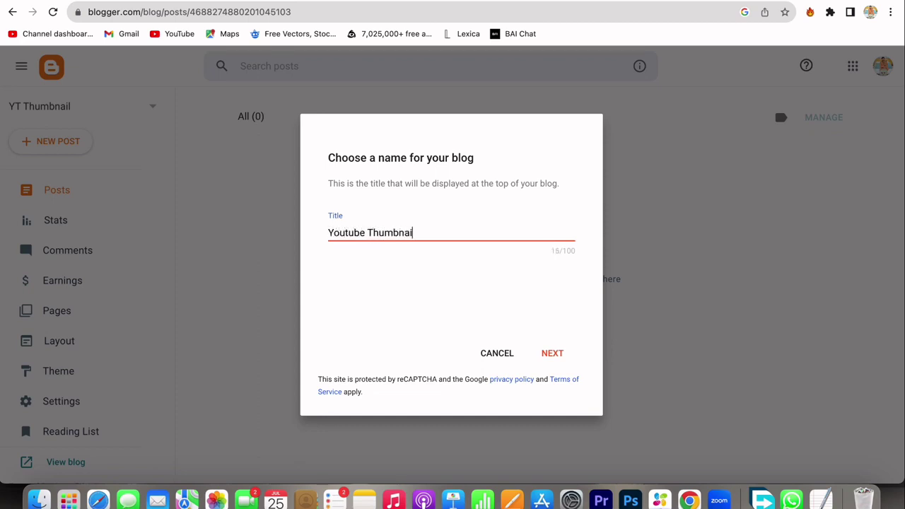
left_click(552, 352)
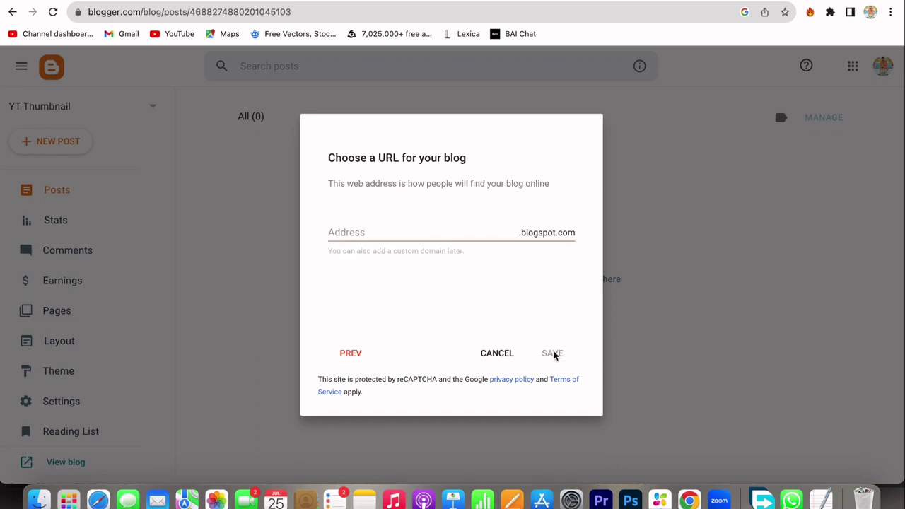
Set the new blog's address to youtubethumbnailytyt.blogspot.com and save the blog.
left_click(366, 231)
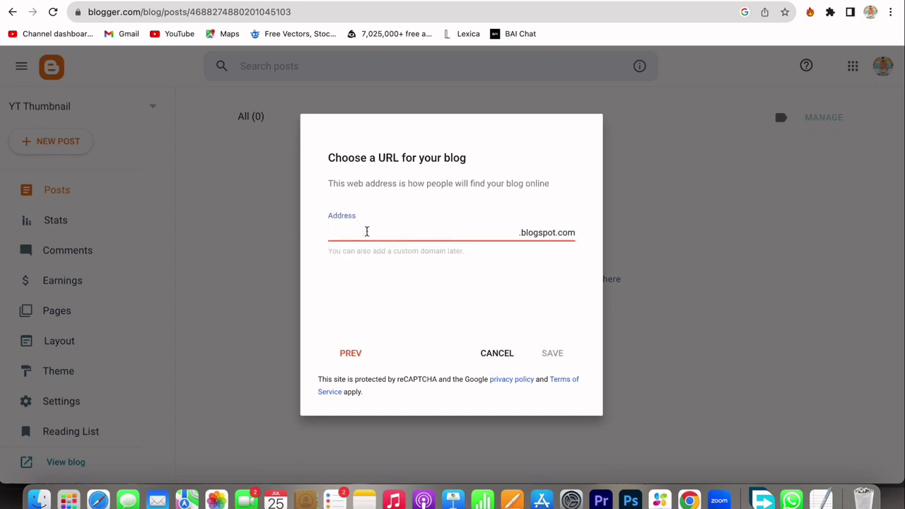
type("youtubethumbnailyt")
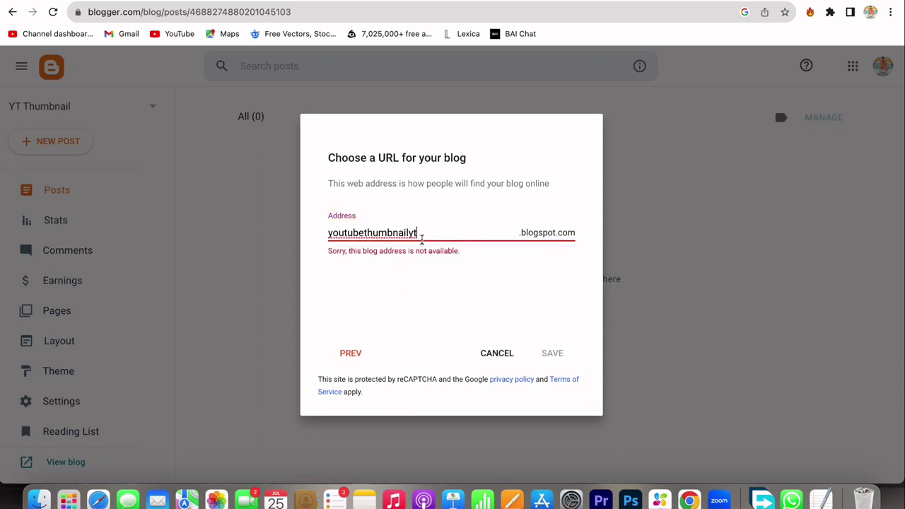
type("yt")
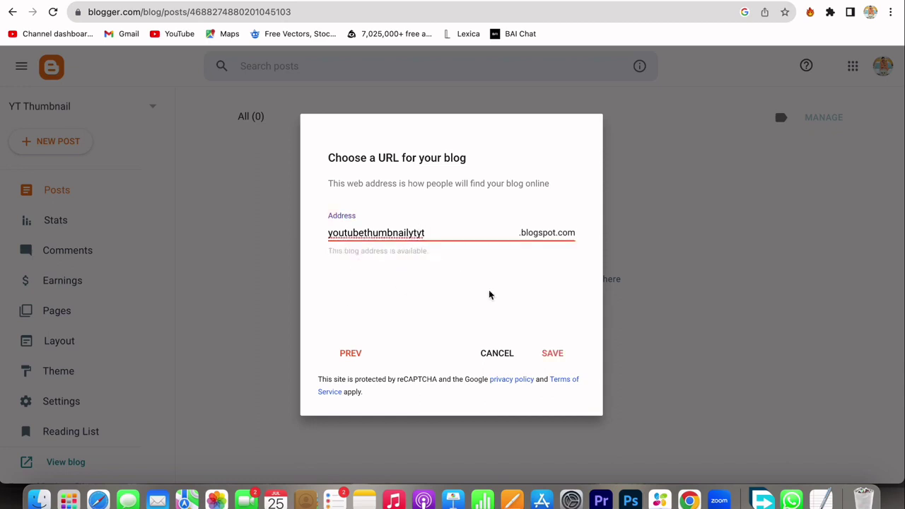
left_click(548, 354)
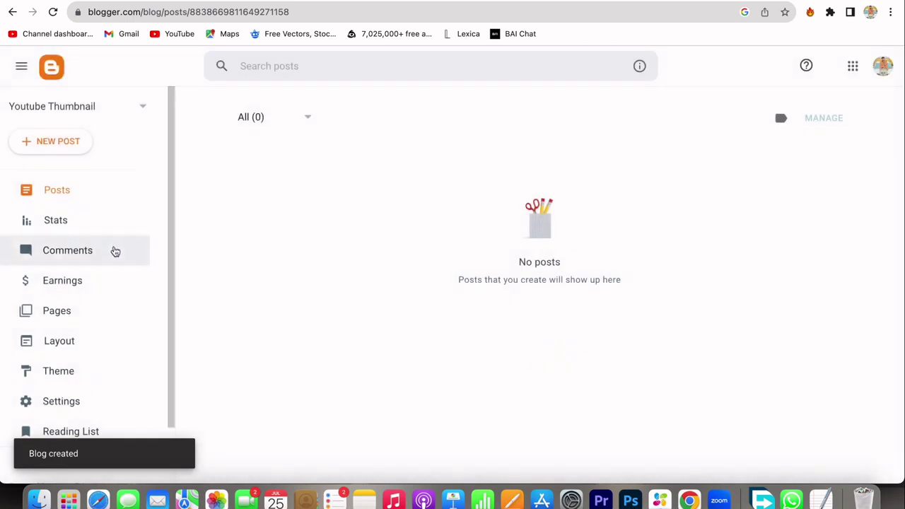
View the new blog's live page, compare it with the thumbnail downloader site, and return to the Blogger dashboard.
scroll(43, 396, "down", 2)
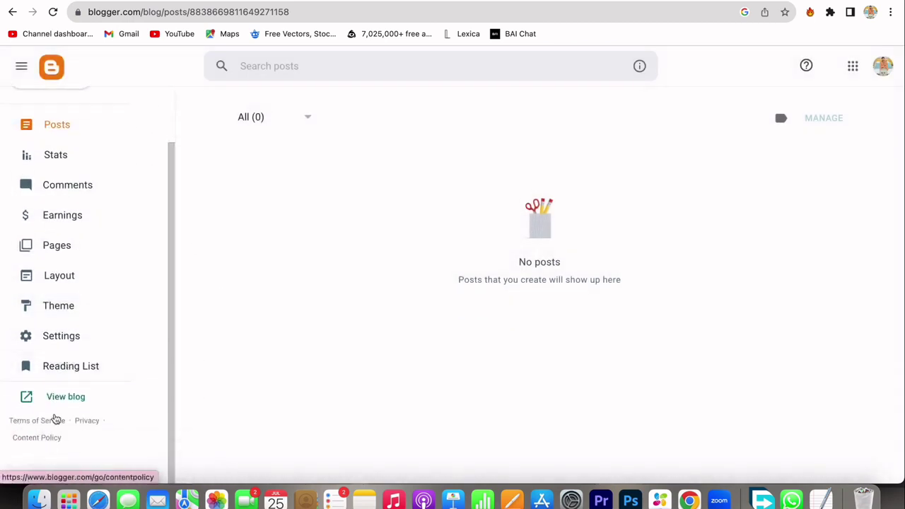
left_click(62, 398)
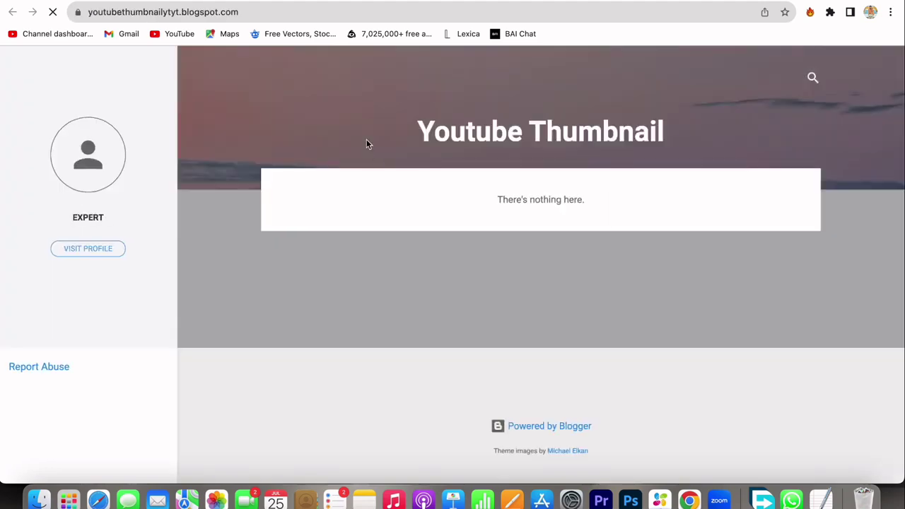
left_click_drag(368, 139, 719, 151)
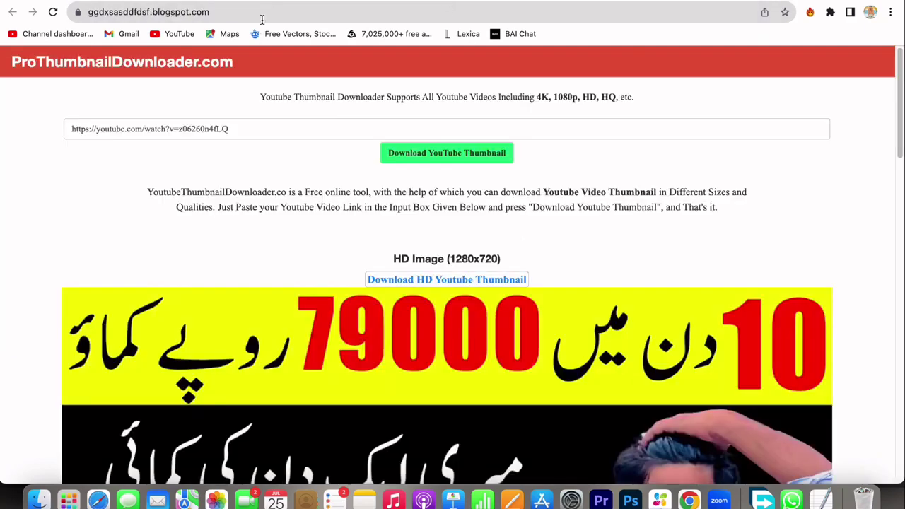
left_click(571, 5)
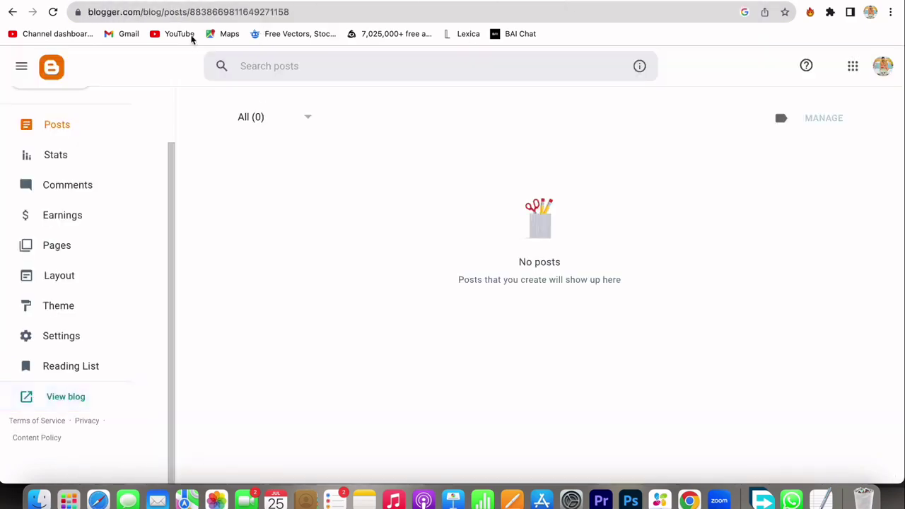
Open the HTML code of the Youtube Thumbnail blog's current theme for editing.
scroll(61, 216, "up", 2)
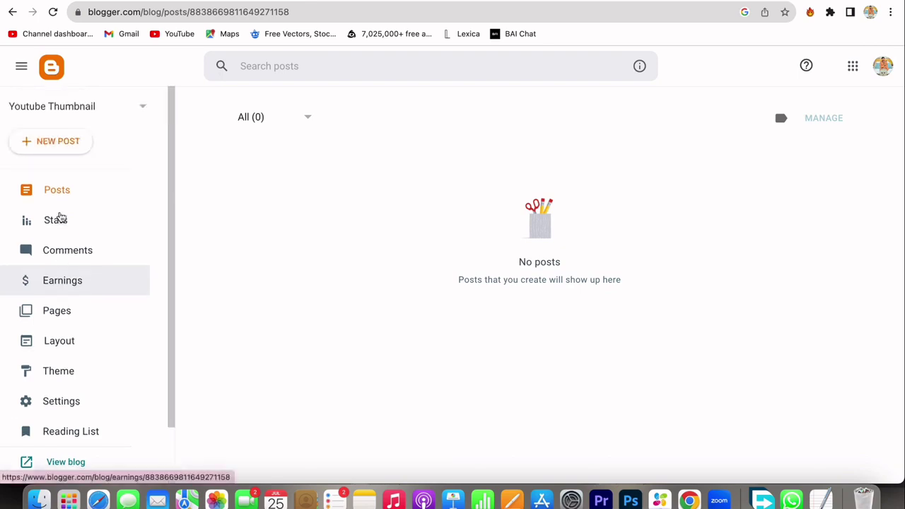
left_click(56, 375)
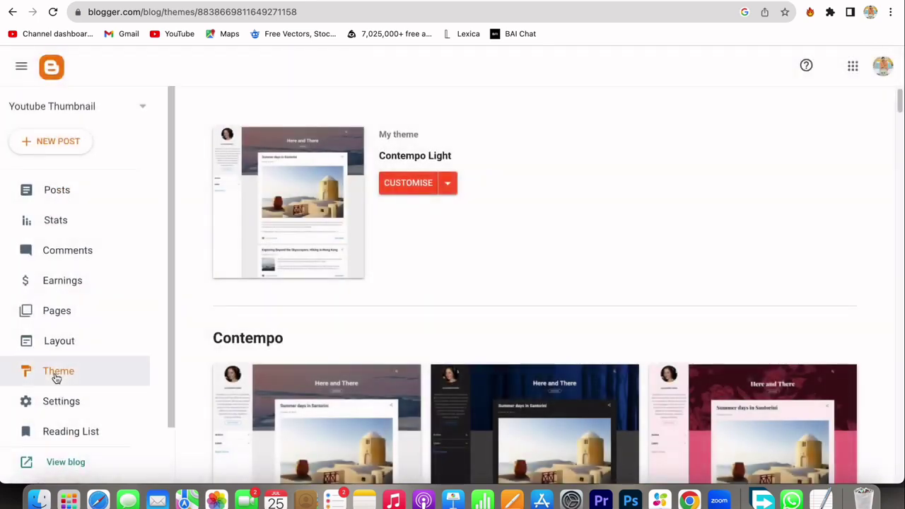
left_click(450, 184)
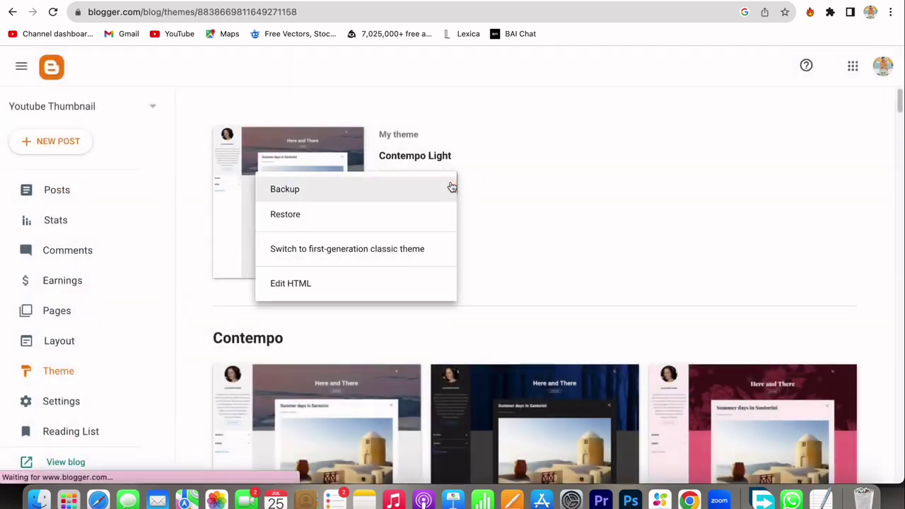
left_click(304, 285)
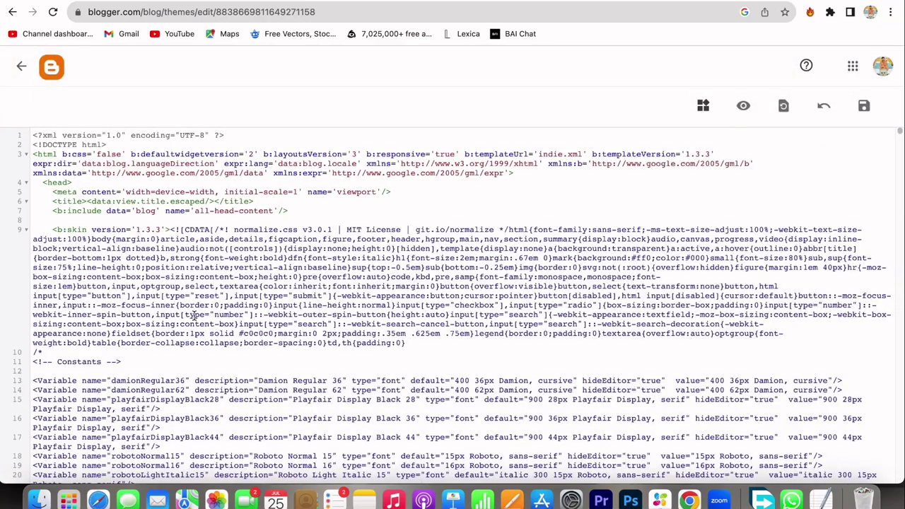
Delete the entire existing HTML code of the theme.
scroll(193, 317, "down", 20)
scroll(453, 271, "up", 15)
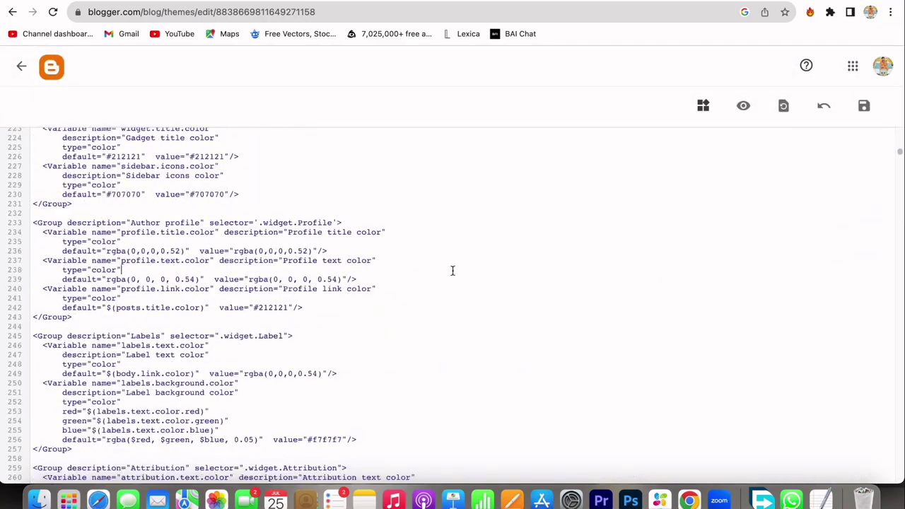
key("super+a")
key("BackSpace")
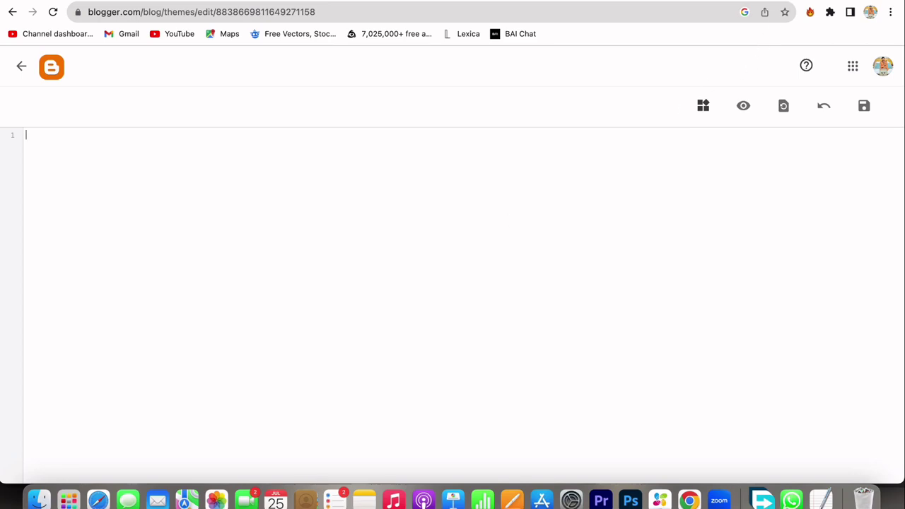
Search Google for the YouTuber's Instagram in a new tab and open the first matching profile.
key("super+t")
type("ma")
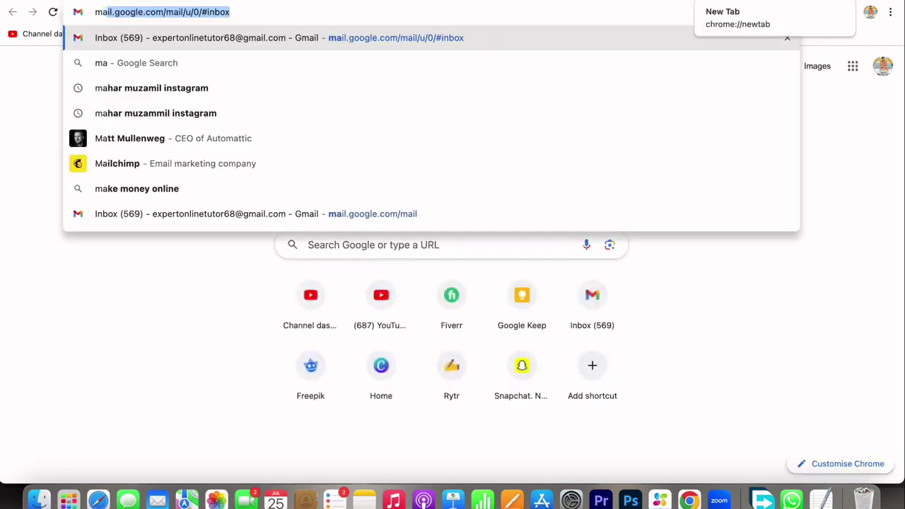
left_click(171, 89)
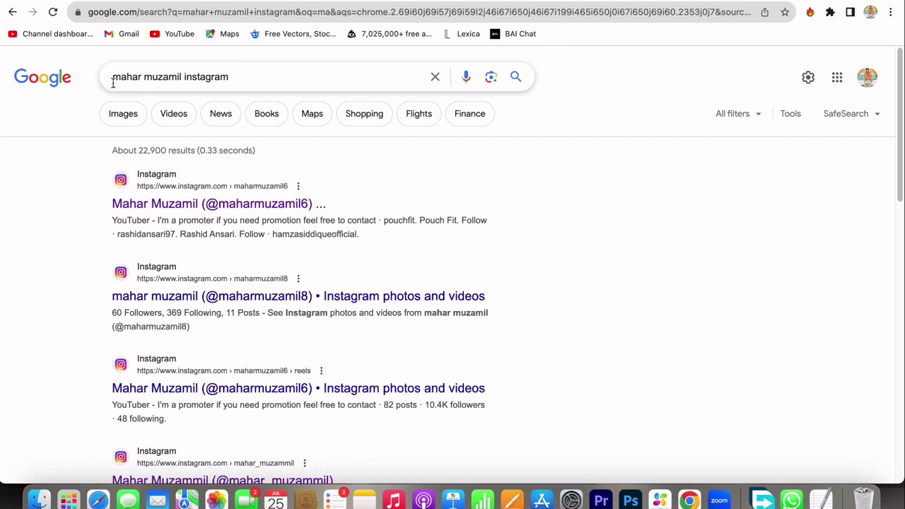
left_click(273, 211)
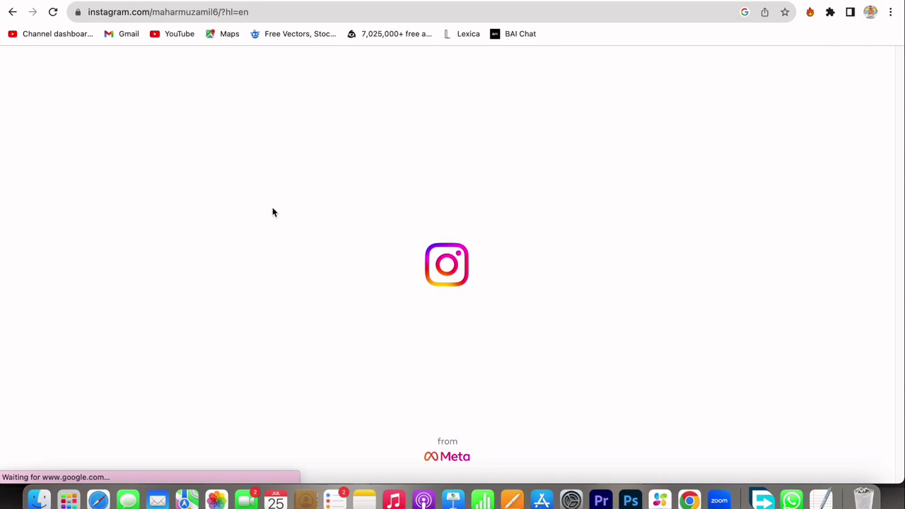
Return to the Google search results and highlight the YouTuber's Instagram handle in the first result.
left_click(12, 13)
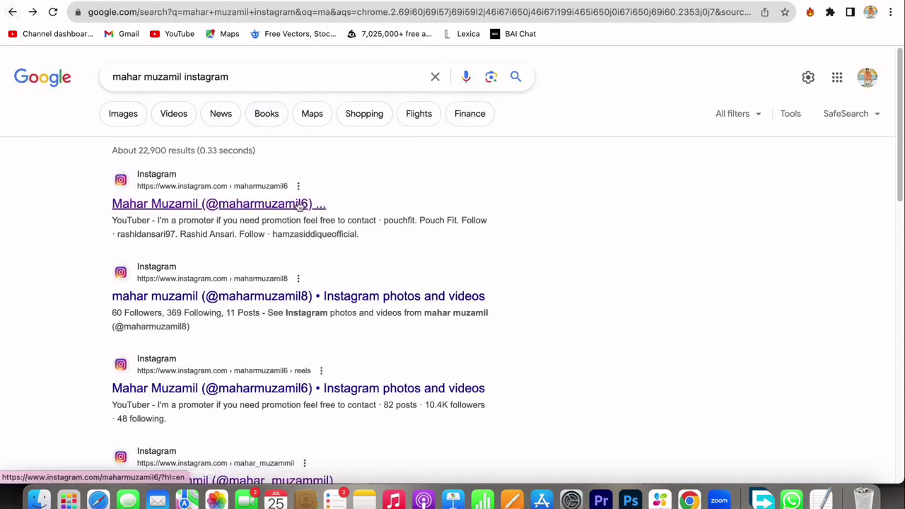
left_click_drag(320, 205, 210, 204)
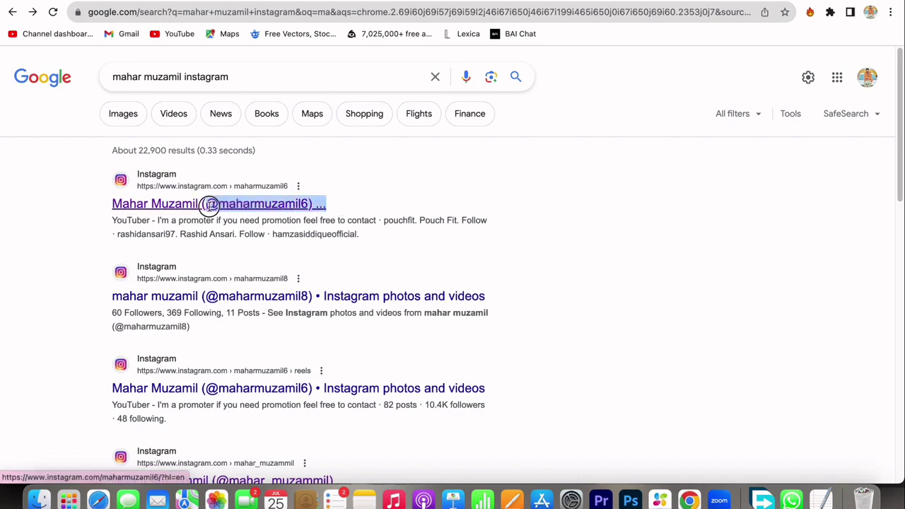
left_click(615, 288)
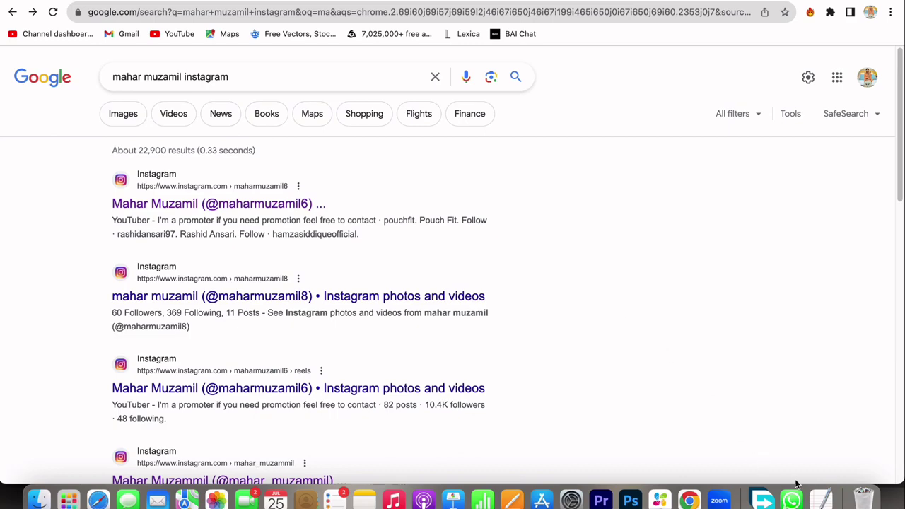
Switch to the text editor, close blank_template.txt and spread out the main_body.txt, css.txt and js.txt windows.
left_click(819, 500)
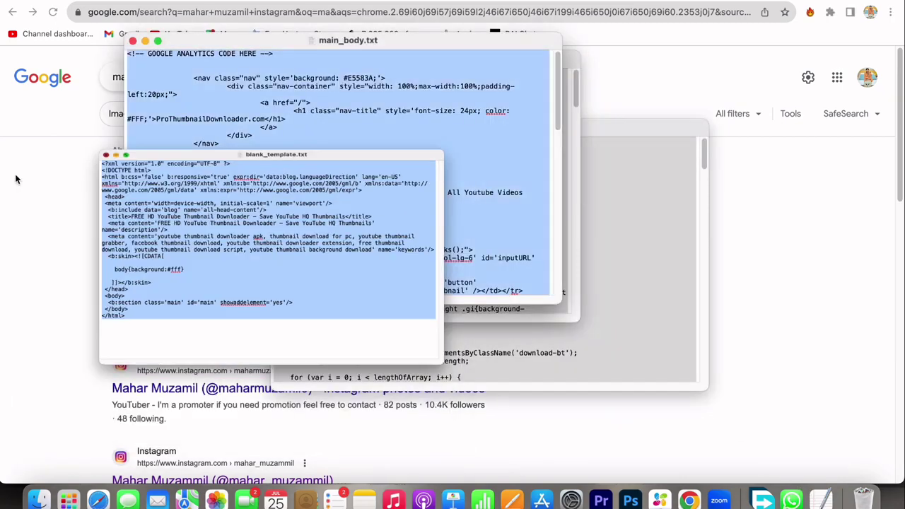
left_click(15, 175)
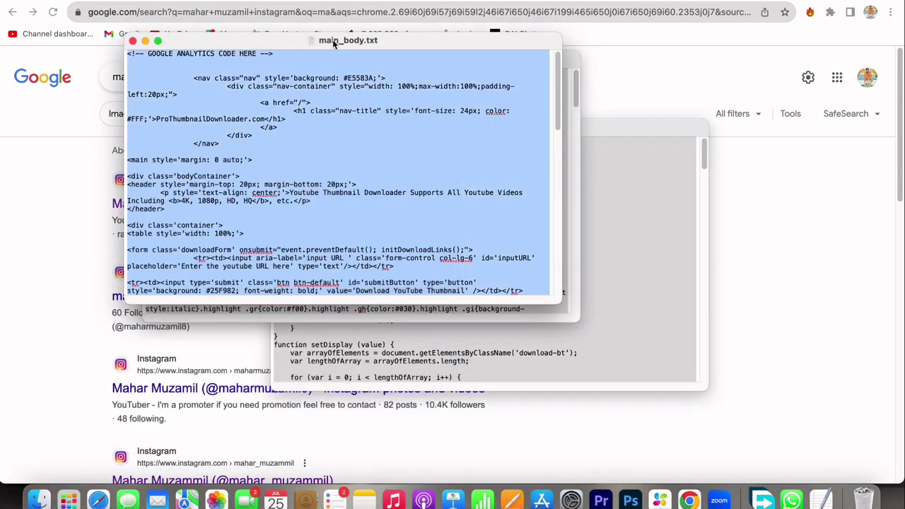
left_click_drag(332, 41, 664, 146)
left_click_drag(388, 61, 357, 205)
left_click_drag(412, 121, 306, 99)
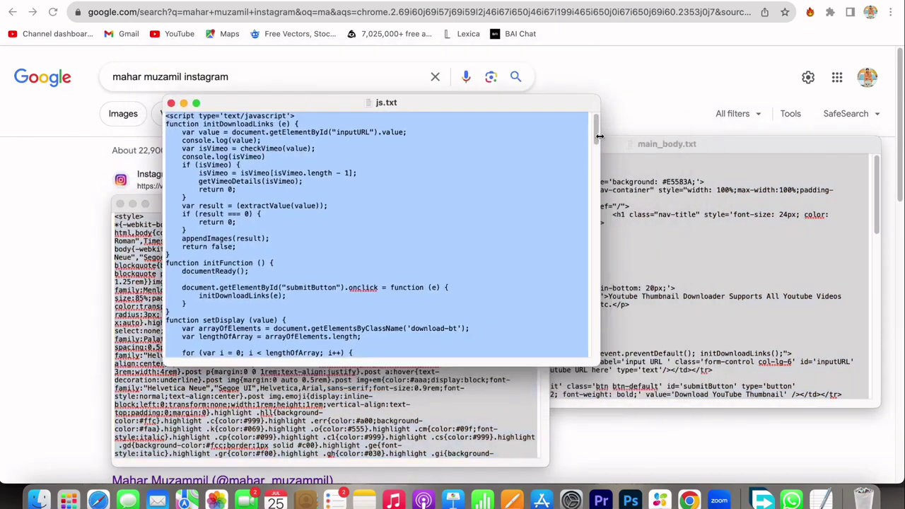
Open the Desktop folder in Finder and locate the blank_template.txt file among the code files.
left_click(41, 499)
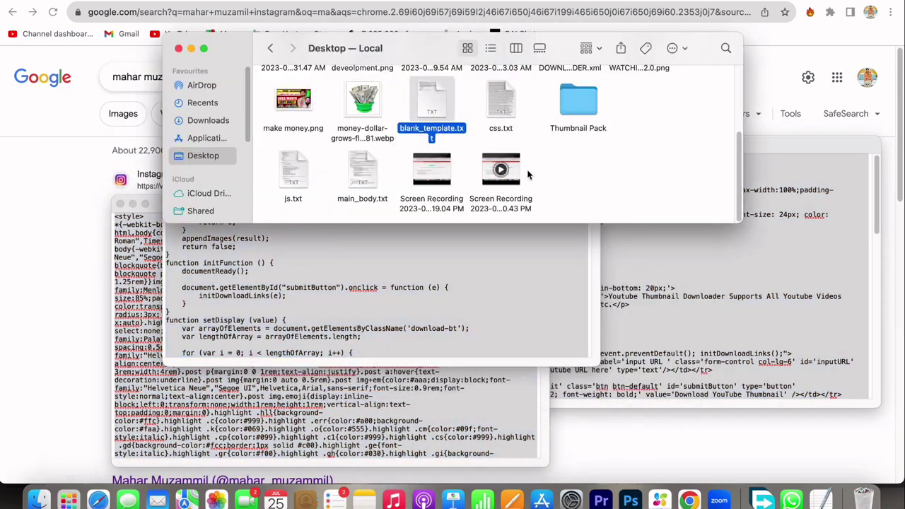
left_click(570, 167)
left_click_drag(421, 119, 413, 118)
left_click(572, 172)
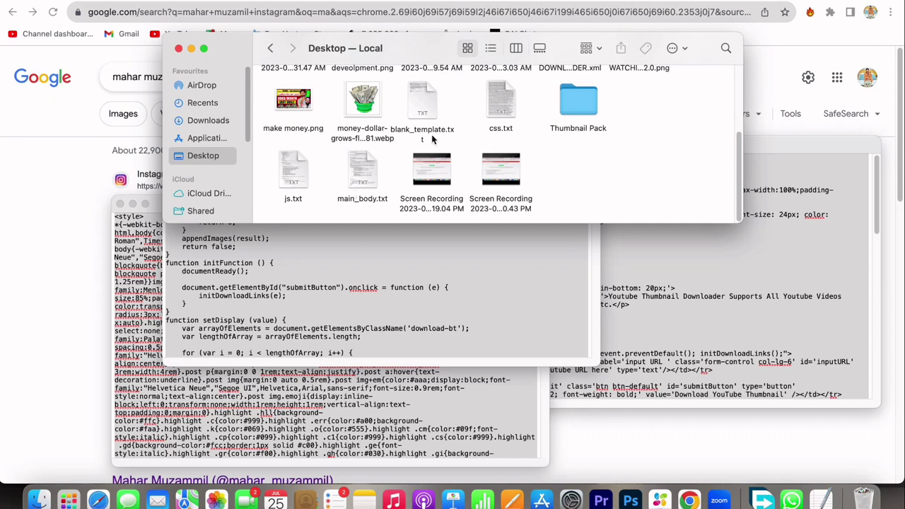
Copy all the code of blank_template.txt into the blog's empty theme HTML and save the theme.
double_click(416, 107)
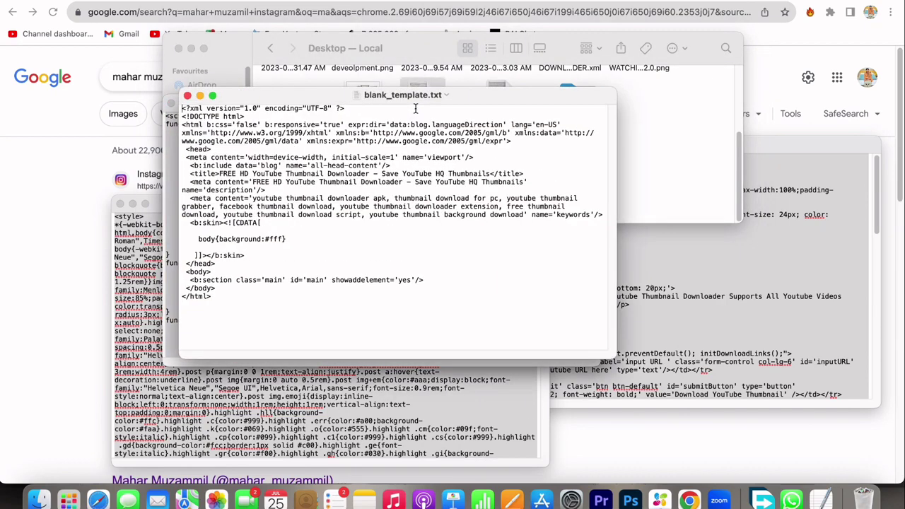
left_click(380, 256)
key("super+a")
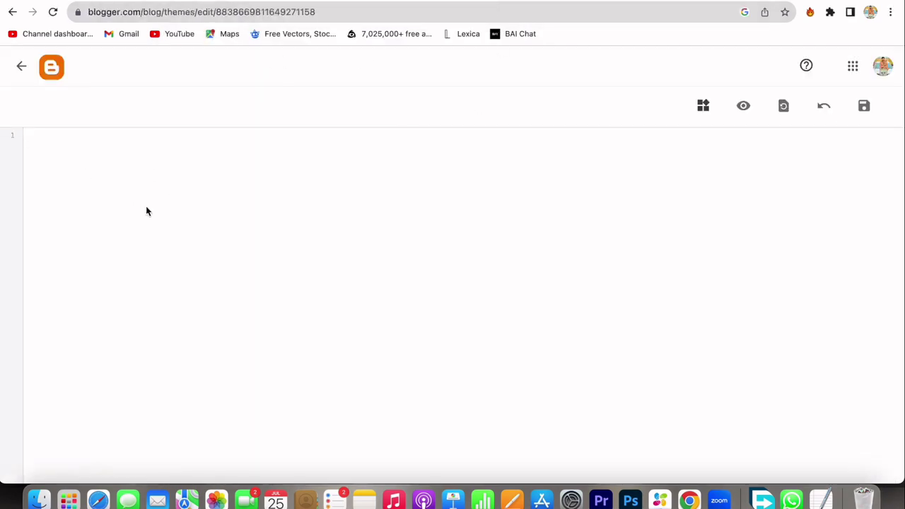
type("<?xml version=\"1.0\" encoding=\"UTF-8\" ?> <!DOCTYPE html> <html b:css='false' b:responsive='true' expr:dir='data:blog.languageDirection' lang='en-US' xmlns='http://www.w3.org/1999/xhtml' xmlns:b='http://www.google.com/2005/gml/b' xmlns:data='http://www.google.com/2005/gml/data' xmlns:expr='http://www.google.com/2005/gml/expr'>  <head>  <meta content='width=device-width, initial-scale=1' name='viewport'/>   <b:include data='blog' name='all-head-content'/>   <title>FREE HD YouTube Thumbnail Downloader - Save YouTube HQ Thumbnails</title>   <meta content='FREE HD YouTube Thumbnail Downloader - Save YouTube HQ Thumbnails' name='description'/>   <meta content='youtube thumbnail downloader apk, thumbnail download for pc, youtube thumbnail grabber, facebook thumbnail download, youtube thumbnail downloader extension, free thumbnail download, youtube thumbnail download script, youtube thumbnail background download' name='keywords'/>   <b:skin><![CDATA[      body{background:#fff}     ]]></b:skin>  </head>  <body>   <b:section class='main' id='main' showaddelement='yes'/>  </body> </html>")
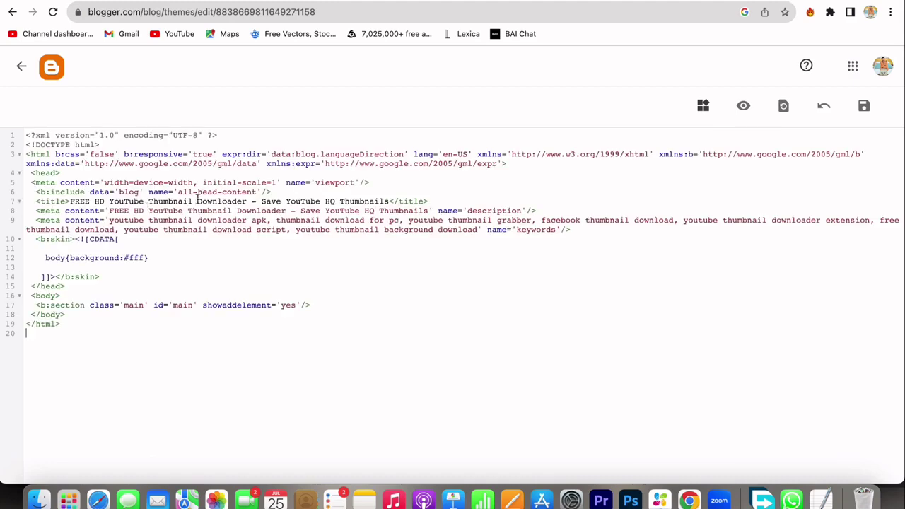
left_click(864, 106)
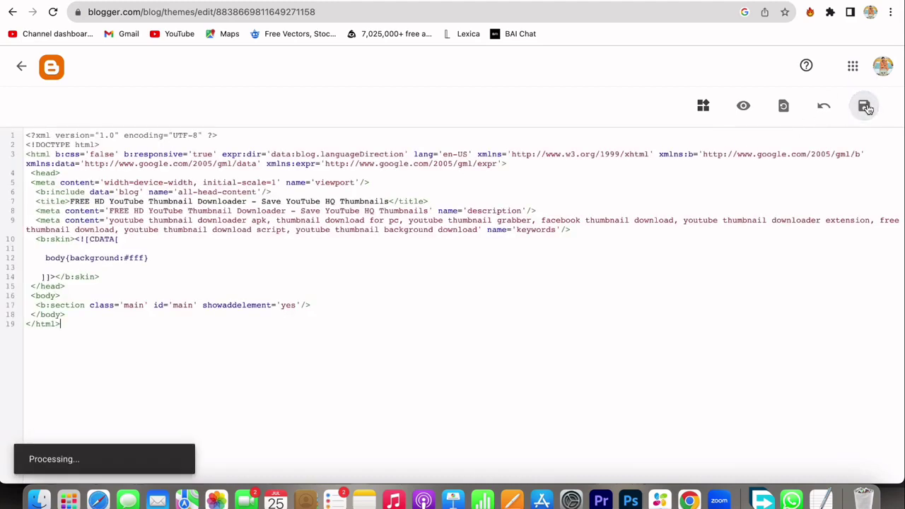
Leave the theme code editor, view the blog's live page and return to the Blogger dashboard.
left_click(21, 67)
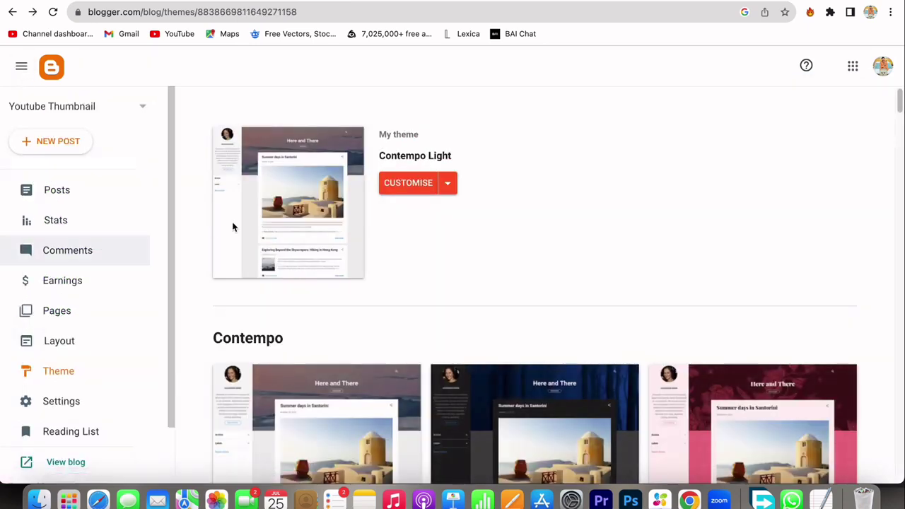
left_click(77, 463)
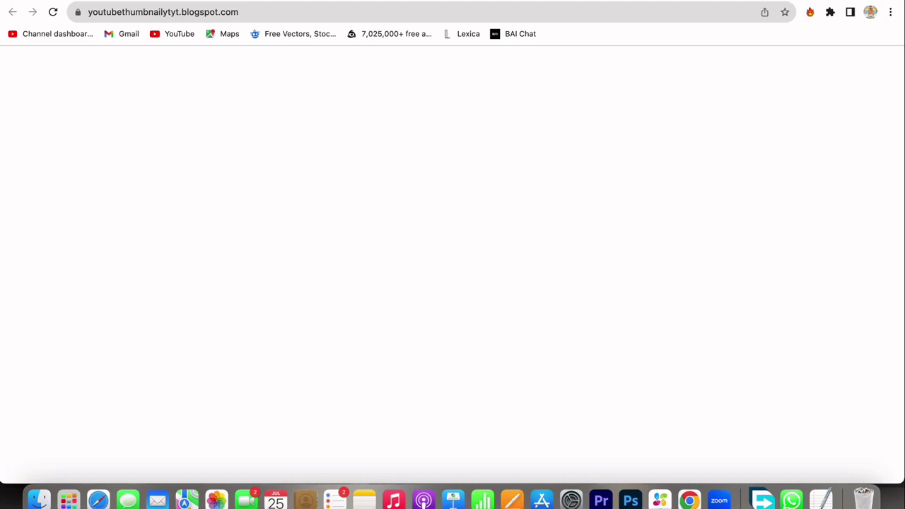
key("super+w")
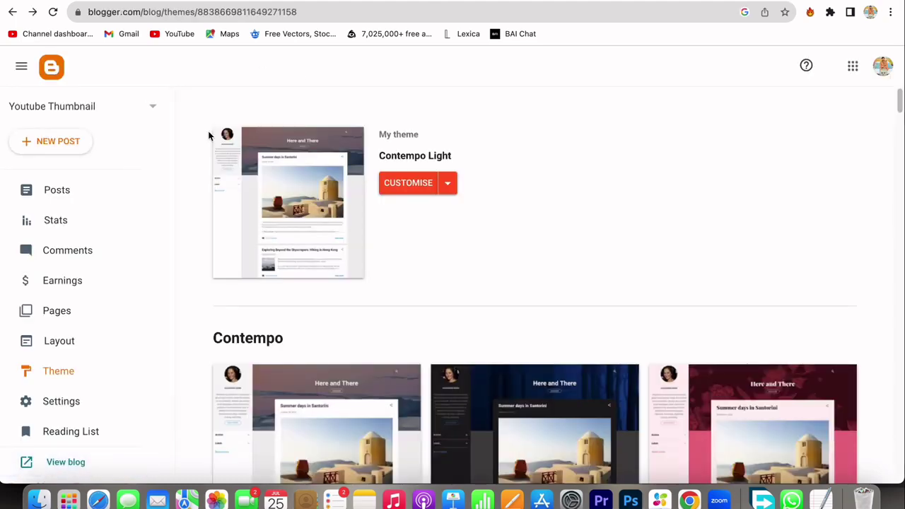
Open the blog's layout and start a new HTML/JavaScript gadget in the main section, declining the incoming voice call.
left_click(63, 341)
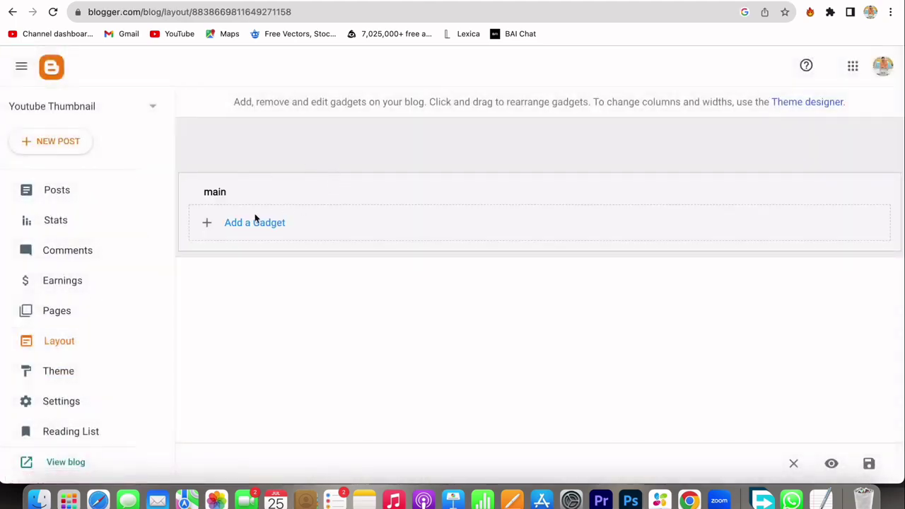
left_click(244, 223)
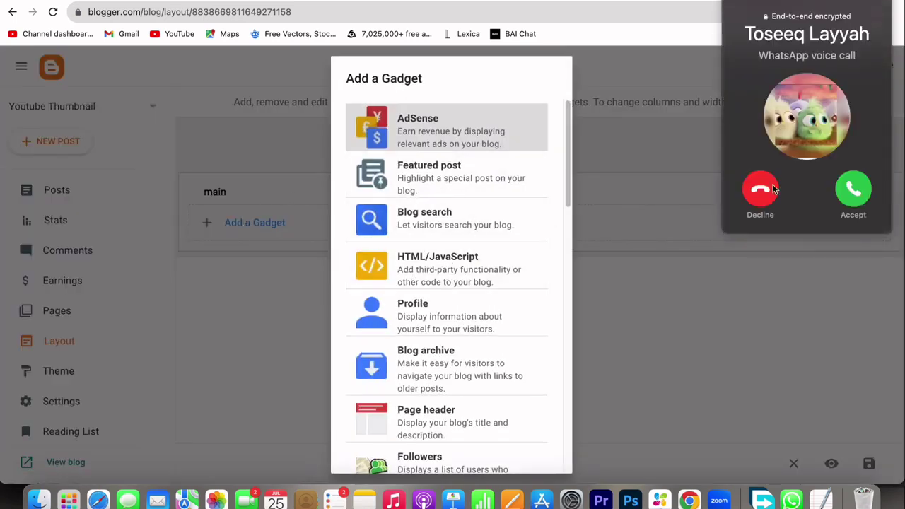
left_click(761, 191)
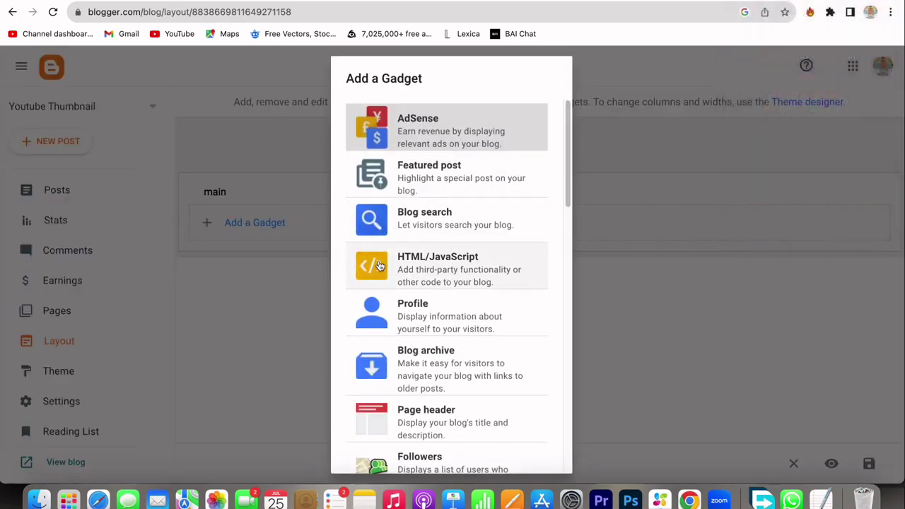
left_click(492, 270)
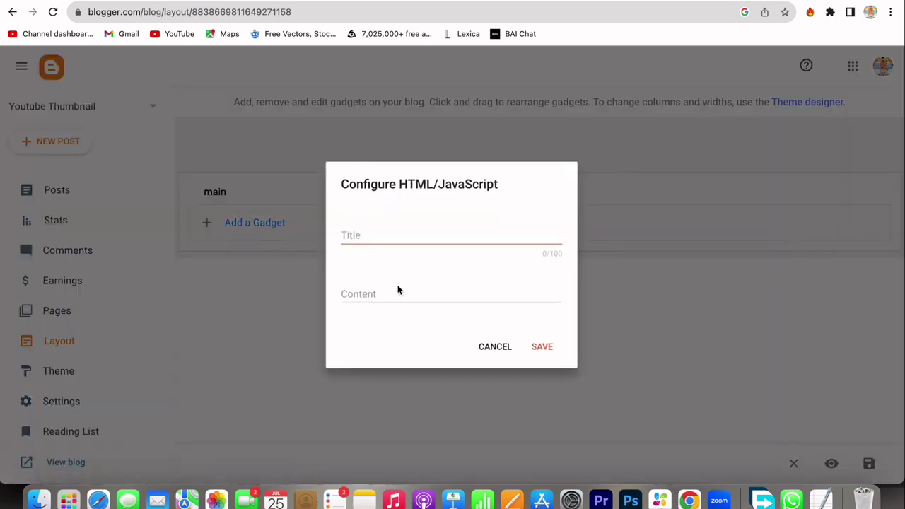
Fill the gadget's content with the code from main_body.txt on the Desktop and save the gadget.
left_click(378, 293)
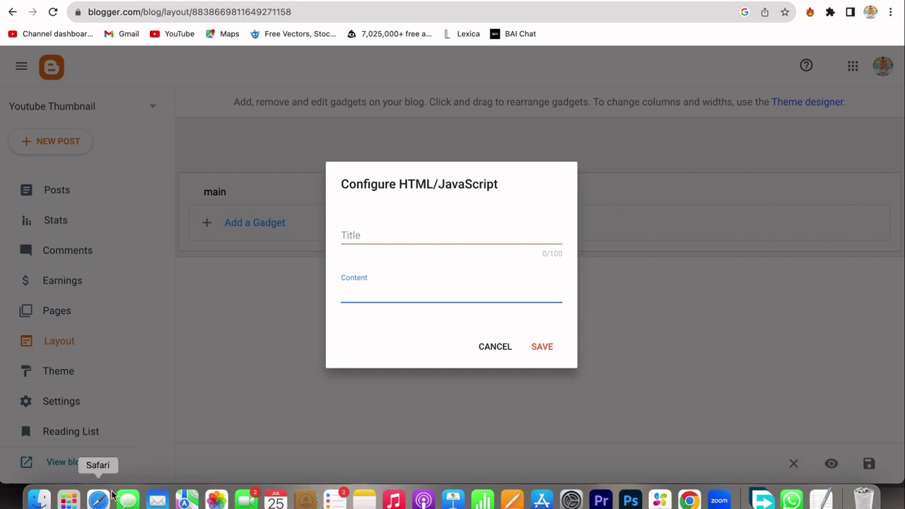
left_click(39, 499)
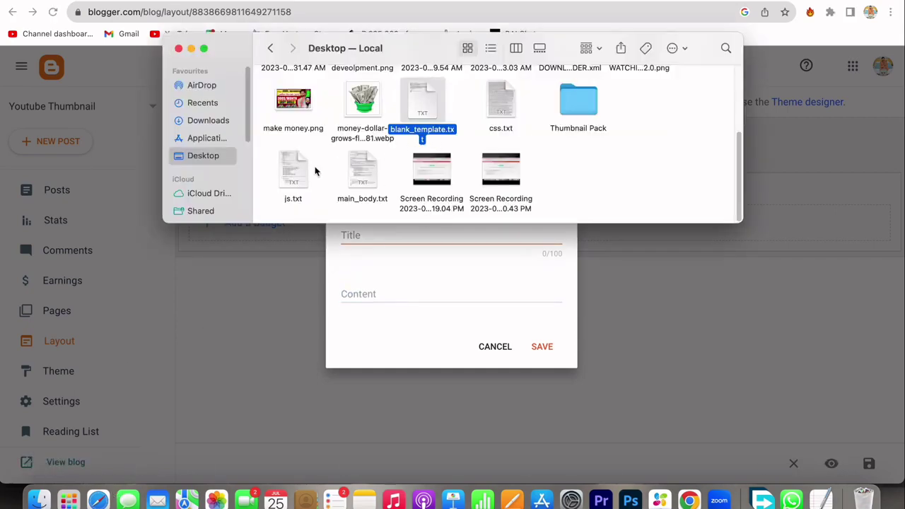
double_click(362, 174)
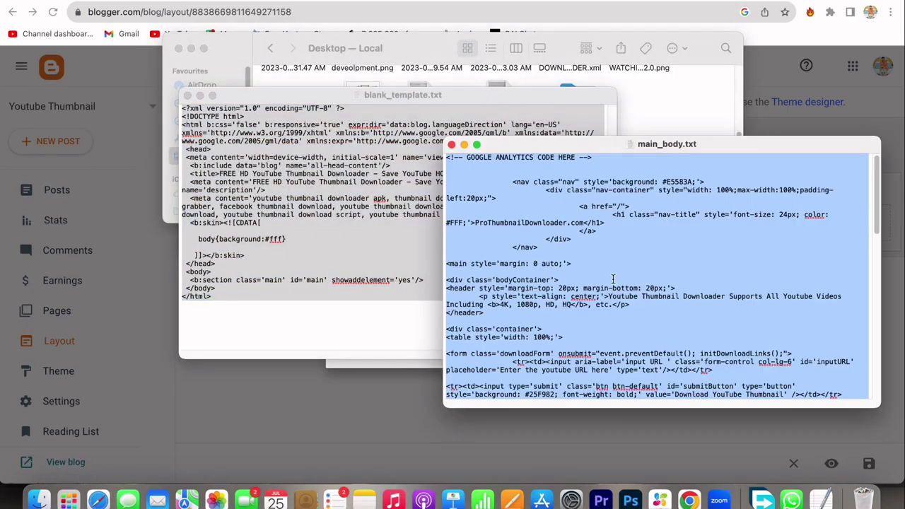
left_click(242, 402)
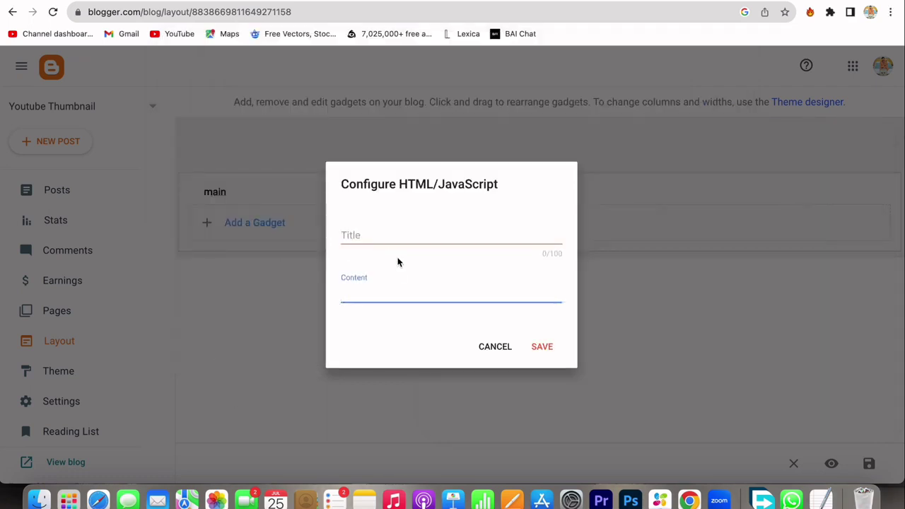
key("super+v")
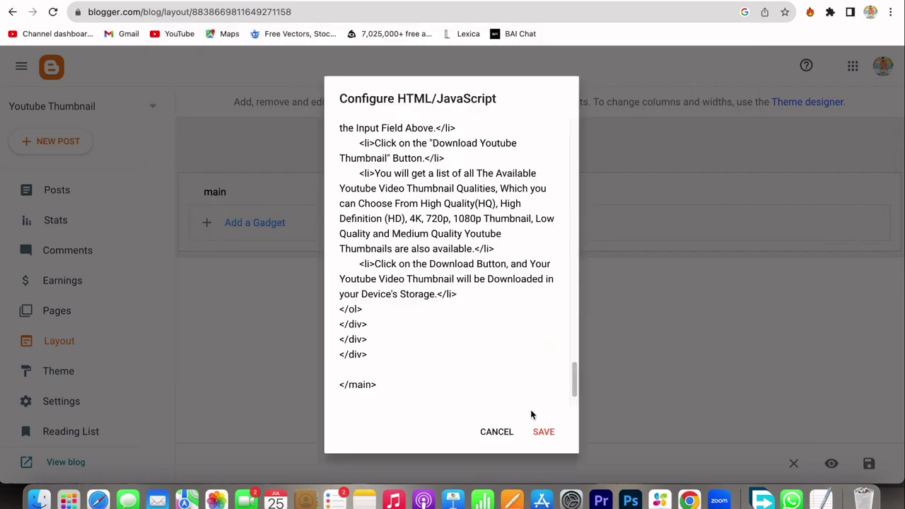
left_click(542, 432)
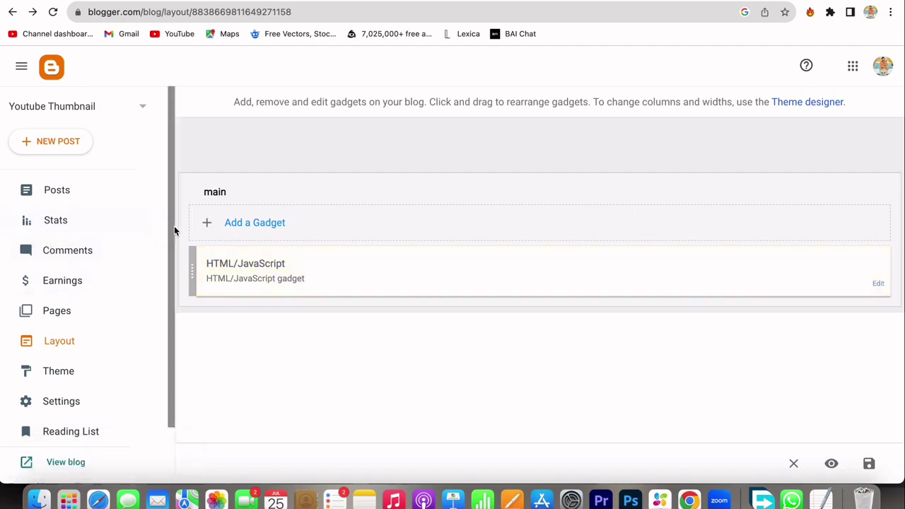
Add a second HTML/JavaScript gadget to the main section with the code from css.txt as content, and save it.
left_click(265, 223)
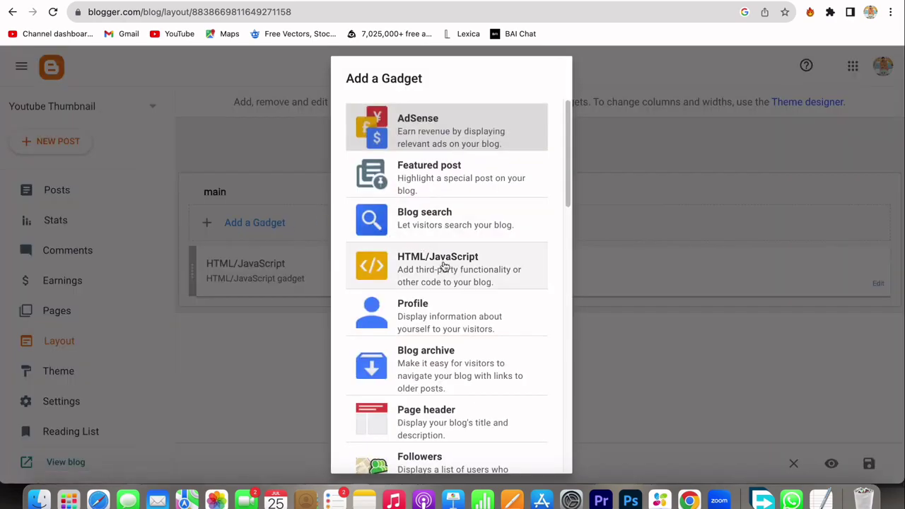
left_click(448, 271)
left_click(39, 501)
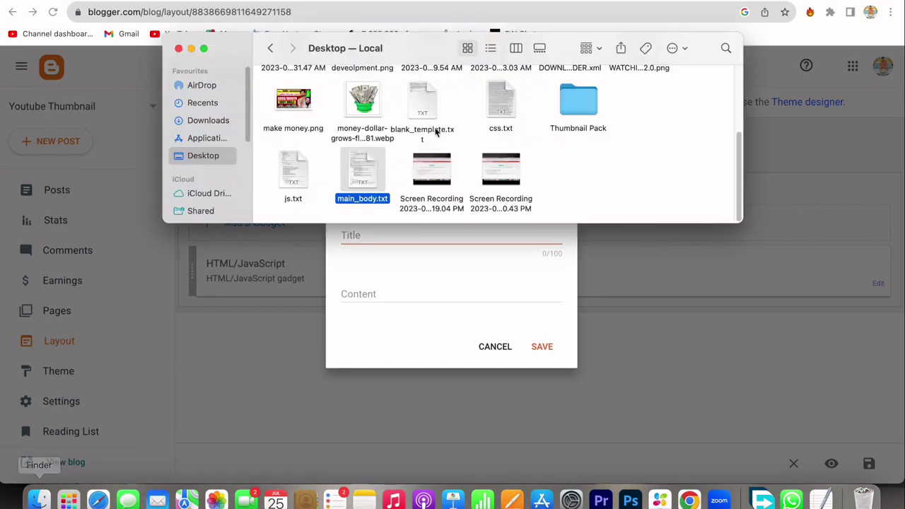
double_click(499, 109)
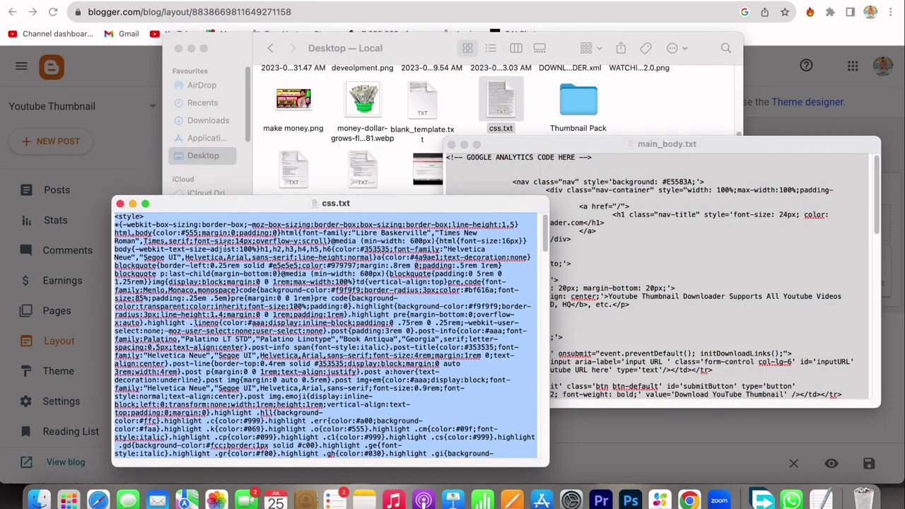
left_click(131, 141)
left_click(367, 300)
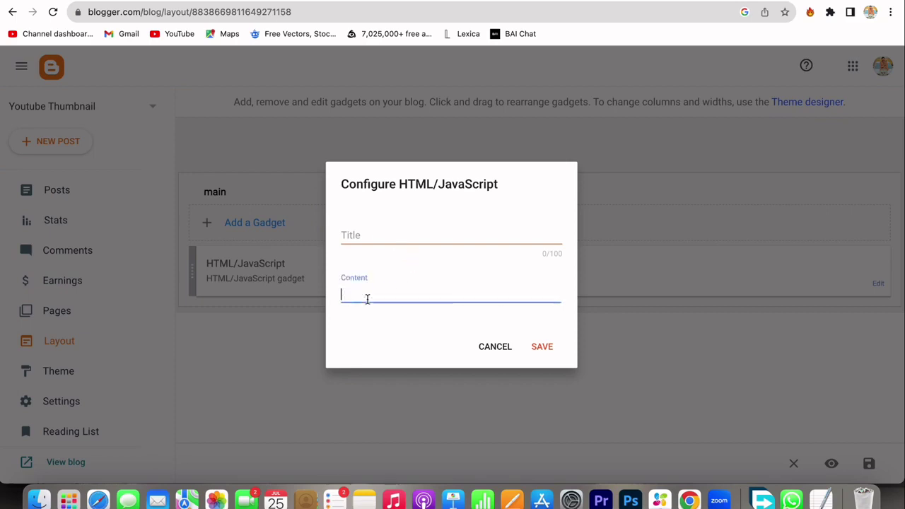
key("super+v")
left_click(551, 434)
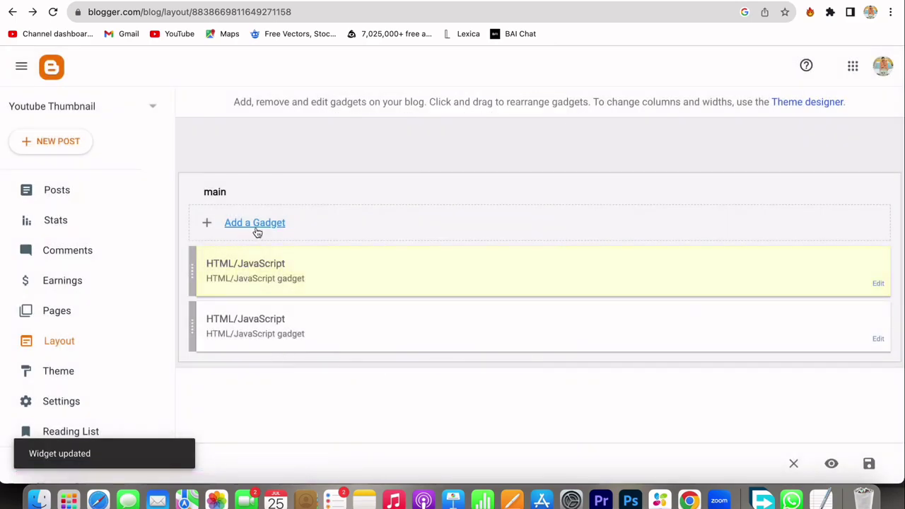
Add a third HTML/JavaScript gadget to the main section with the code from js.txt on the Desktop as content, and save it.
left_click(256, 228)
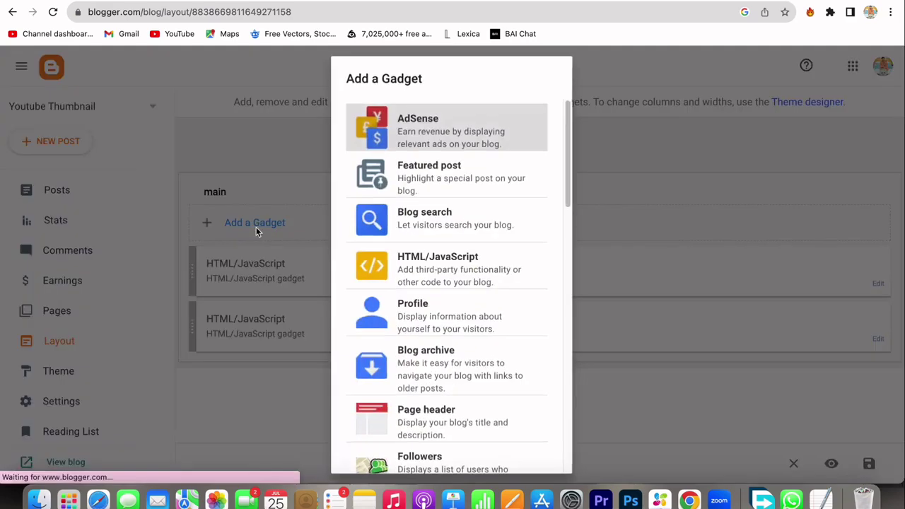
left_click(436, 265)
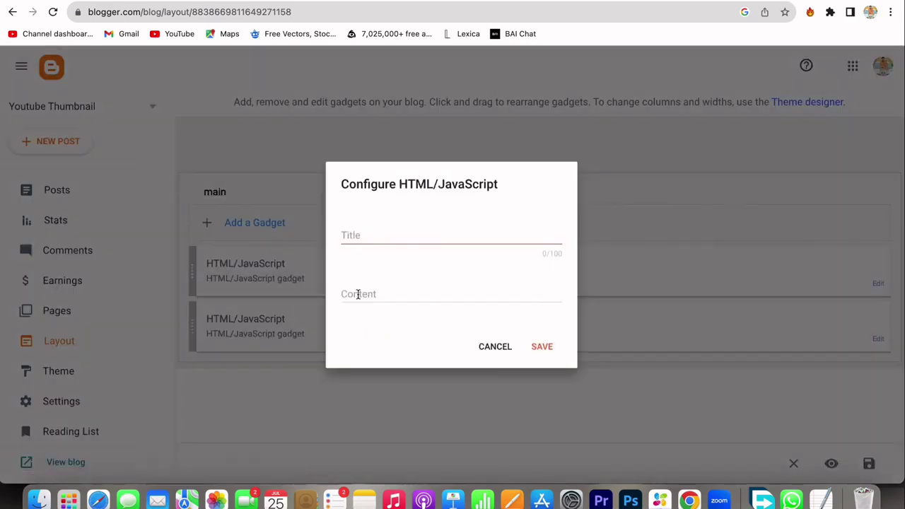
left_click(358, 294)
left_click(39, 501)
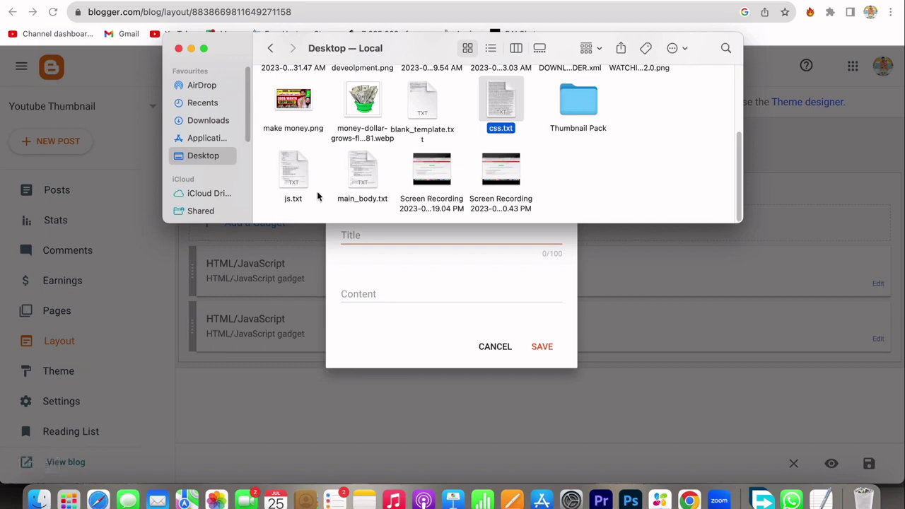
left_click(298, 188)
double_click(289, 182)
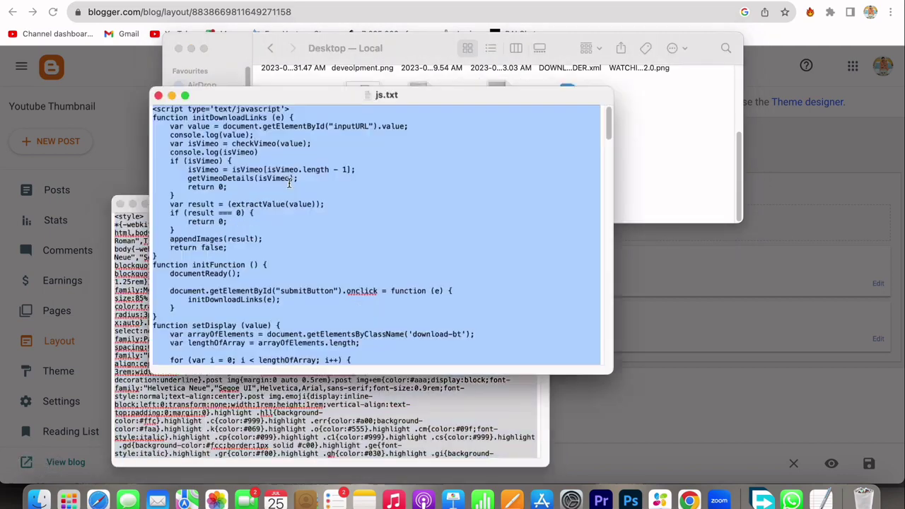
left_click(688, 339)
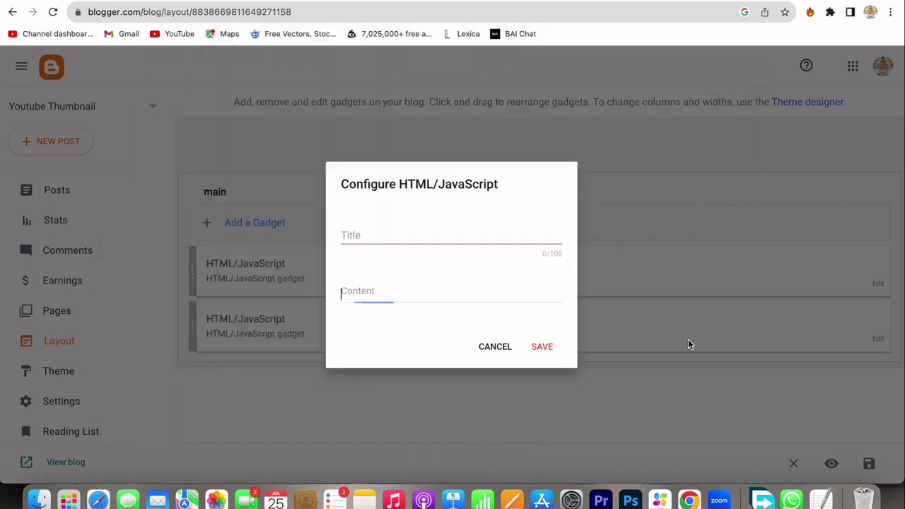
left_click(363, 295)
key("super+v")
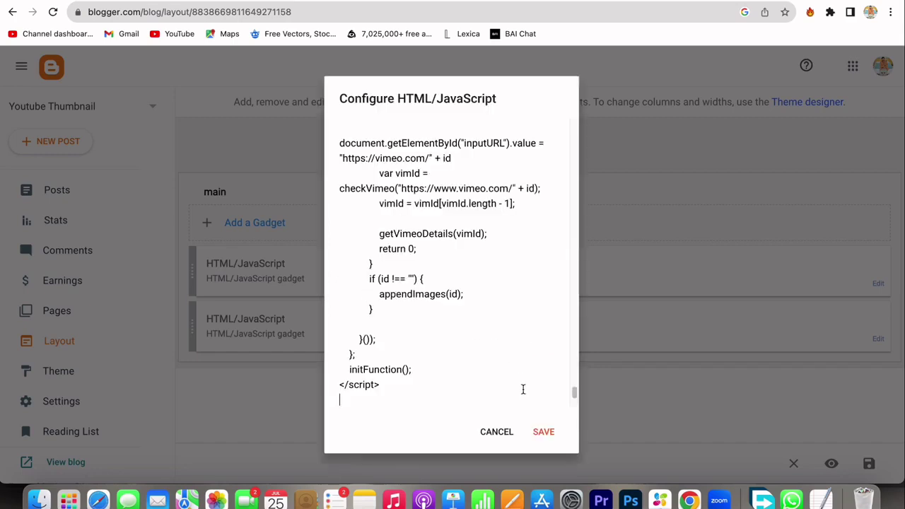
left_click(544, 433)
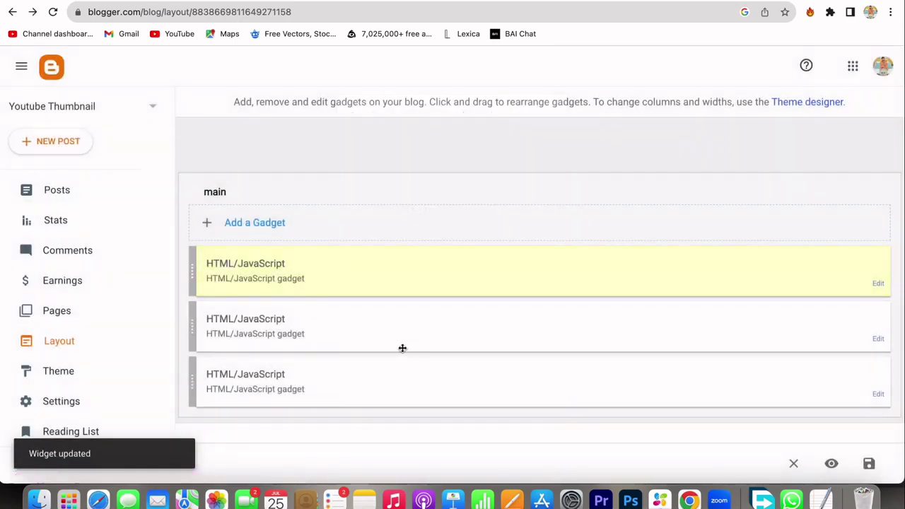
left_click(75, 464)
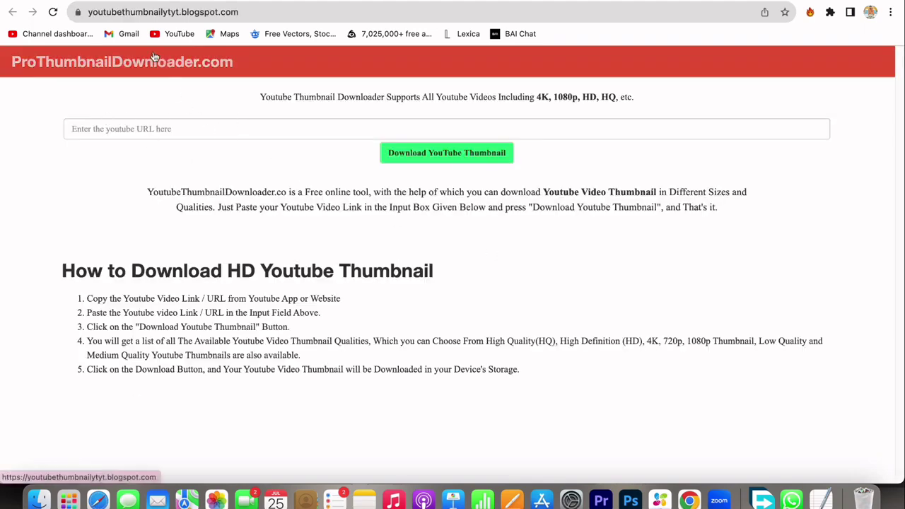
left_click(116, 13)
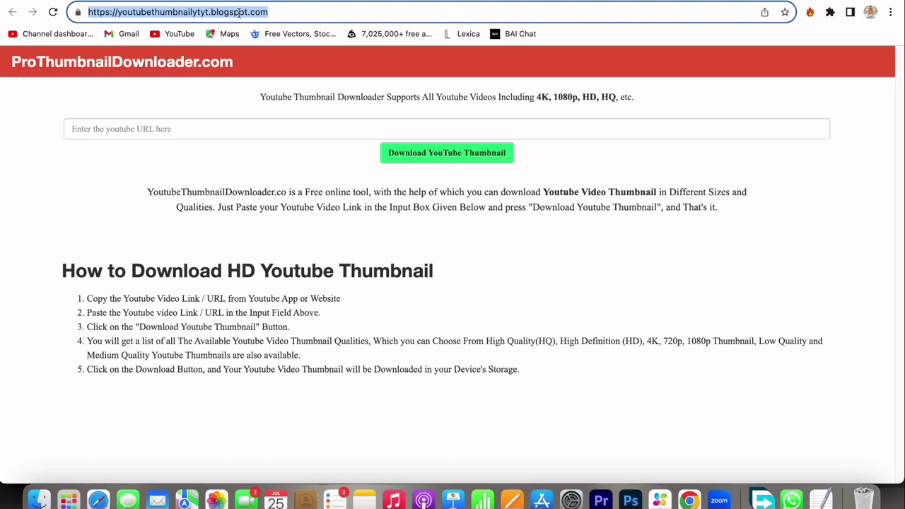
left_click(173, 154)
left_click(139, 138)
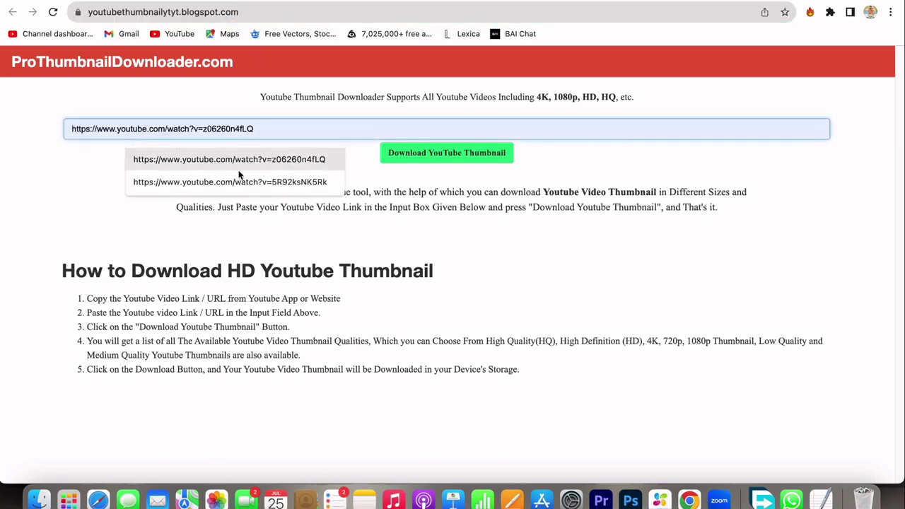
left_click(282, 161)
left_click(435, 153)
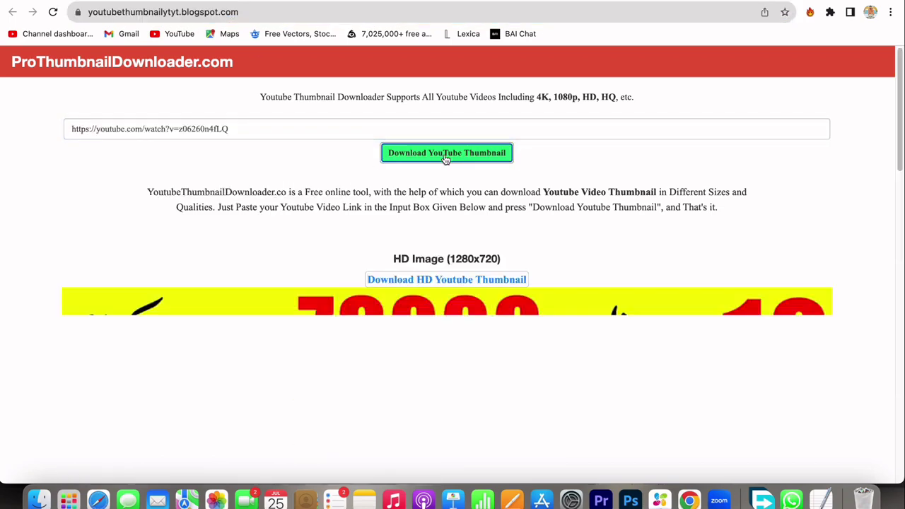
scroll(395, 267, "down", 13)
scroll(394, 267, "up", 13)
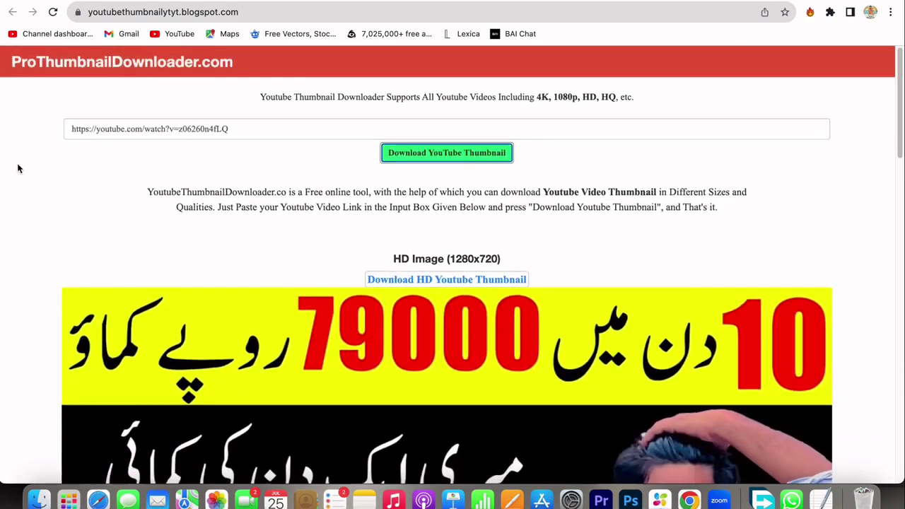
Return to the blog layout and examine the code of the first and second gadgets in the main section, cancelling out of each.
left_click(357, 1)
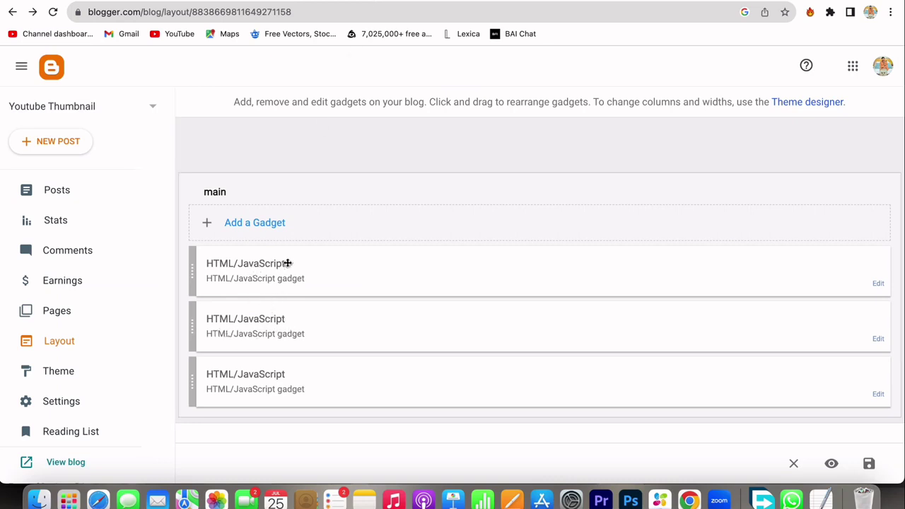
left_click(878, 285)
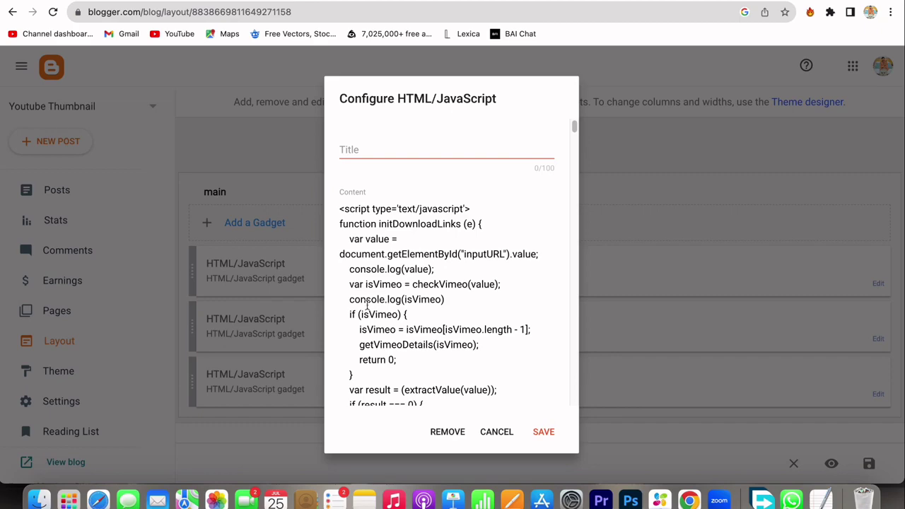
scroll(366, 304, "down", 2)
scroll(467, 249, "down", 15)
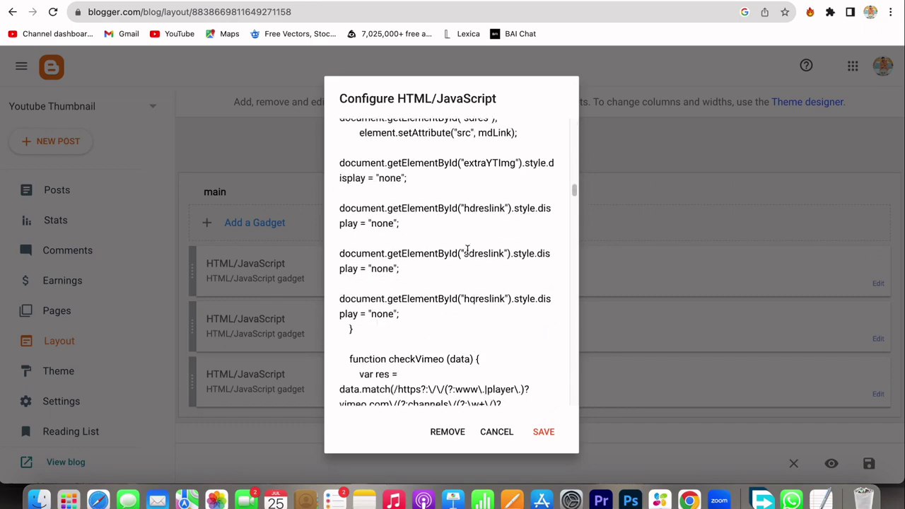
left_click(451, 430)
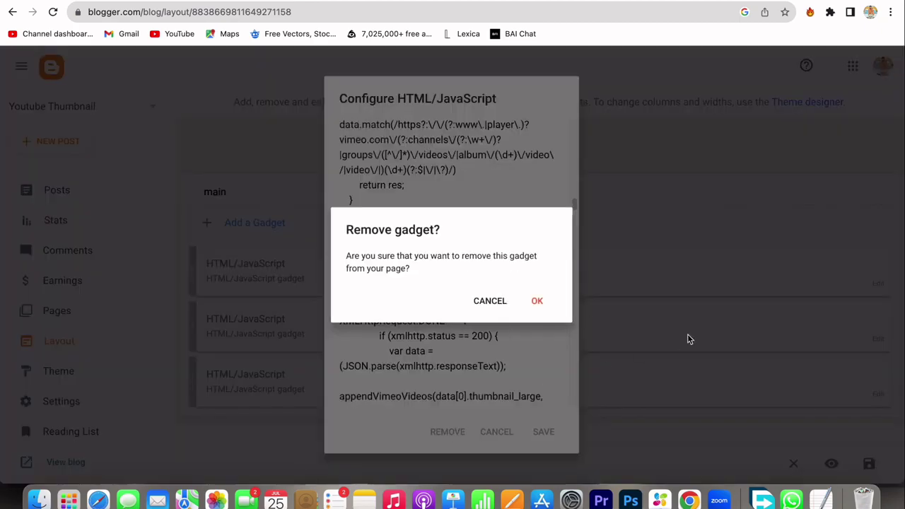
left_click(491, 300)
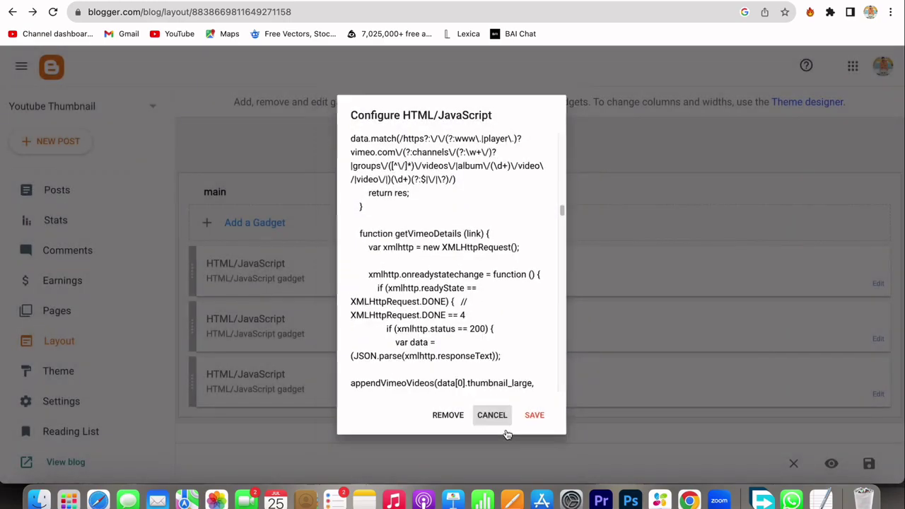
left_click(502, 431)
left_click(878, 341)
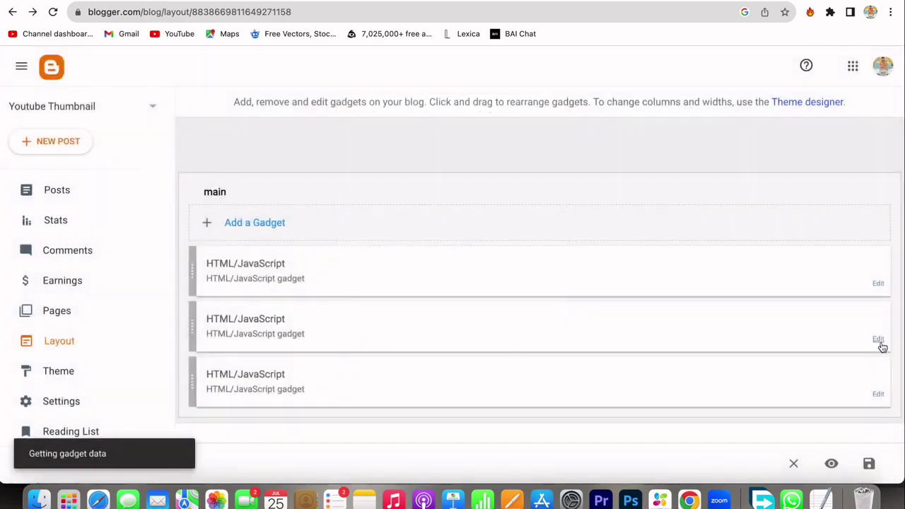
scroll(478, 304, "down", 5)
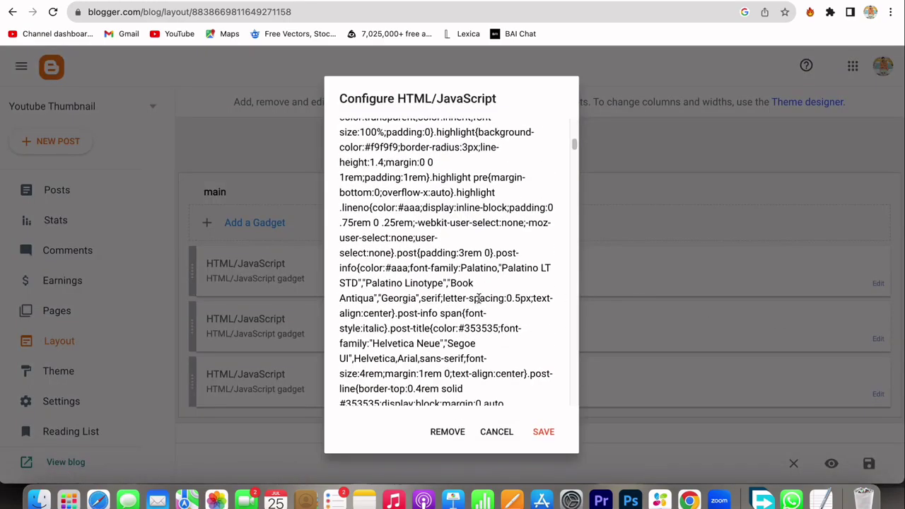
left_click(498, 432)
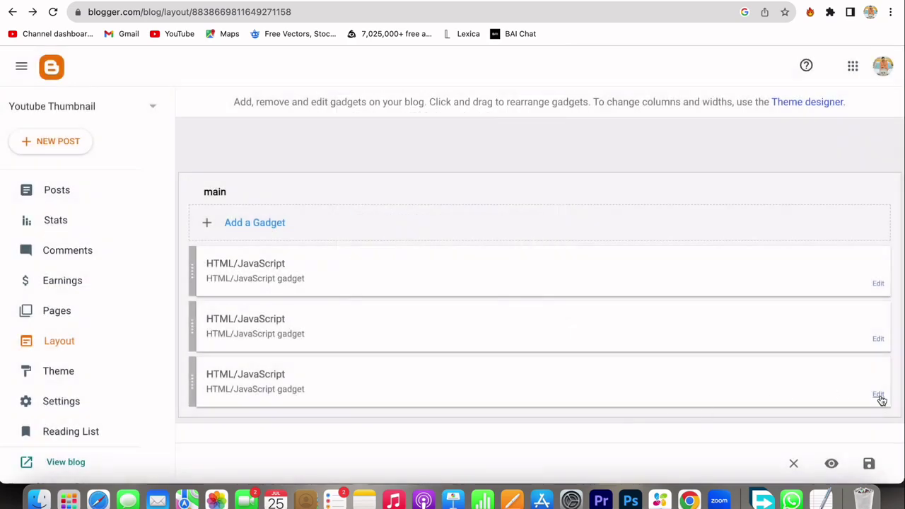
Open the third gadget in the main section for editing and replace "Pro" with "YOUTUBE" in its nav-title heading text.
left_click(880, 398)
scroll(452, 297, "down", 2)
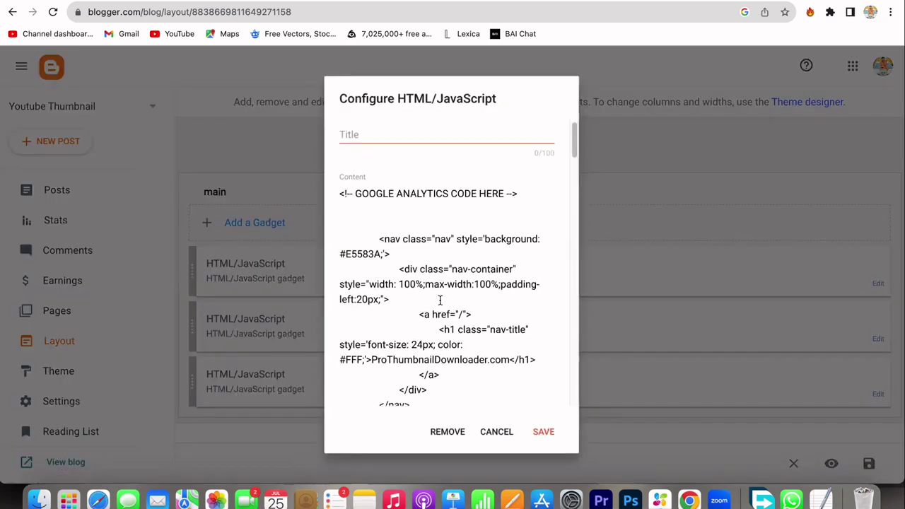
scroll(440, 300, "down", 1)
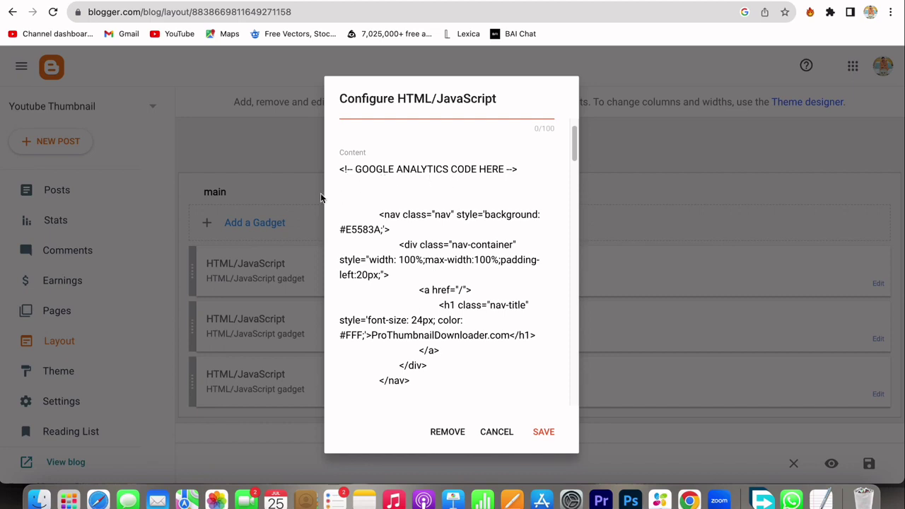
scroll(430, 203, "down", 4)
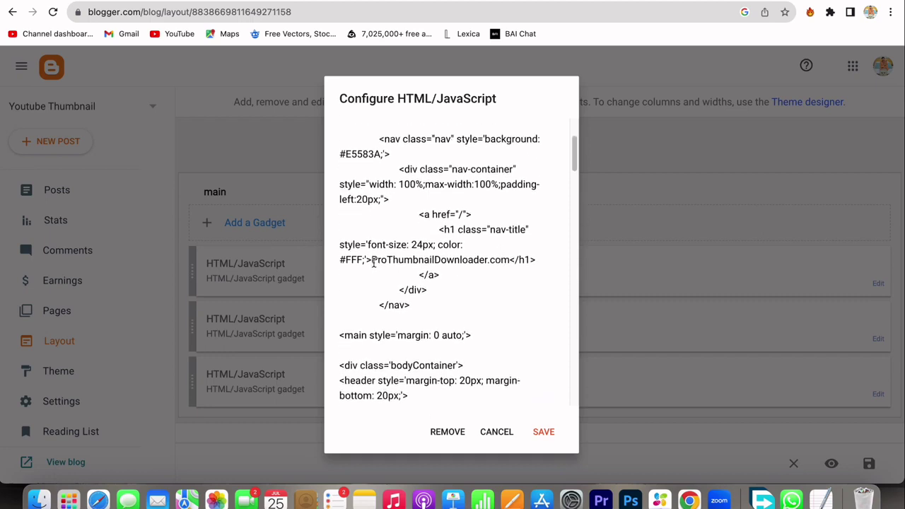
left_click_drag(373, 262, 508, 259)
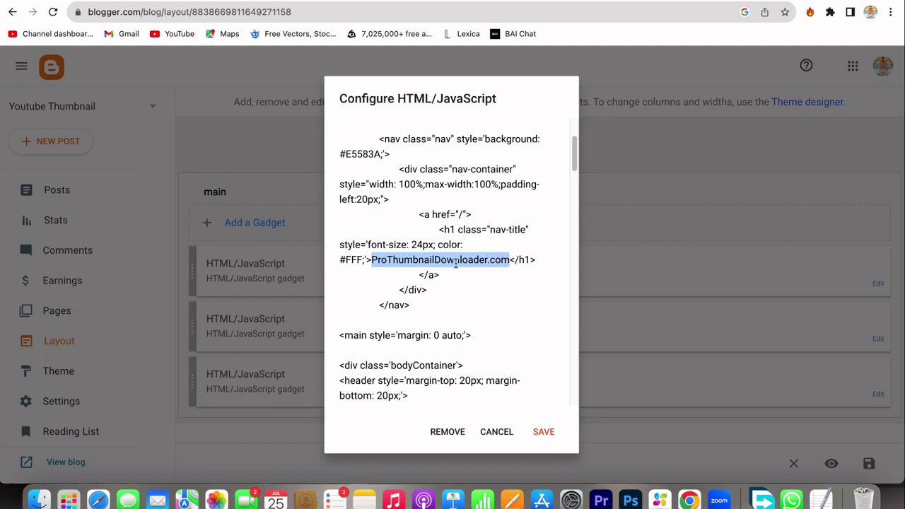
left_click(388, 260)
key("BackSpace")
key("BackSpace")
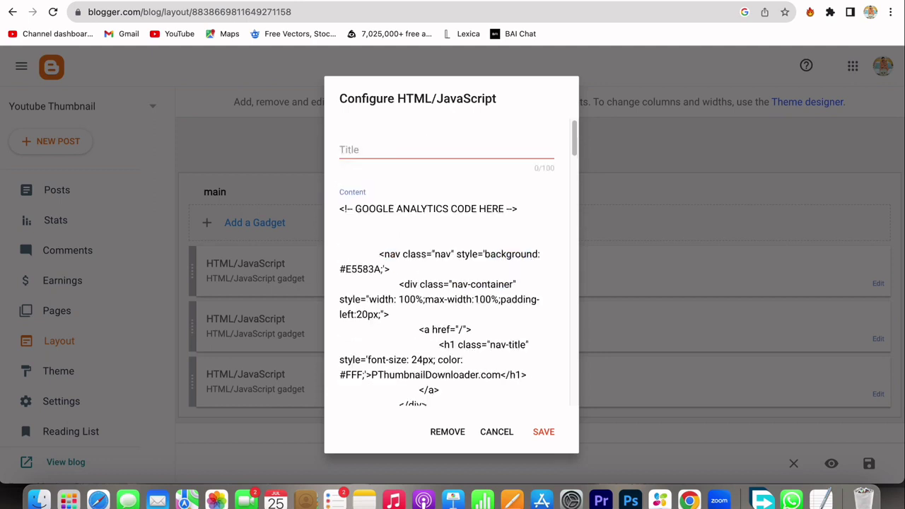
key("BackSpace")
type("Y")
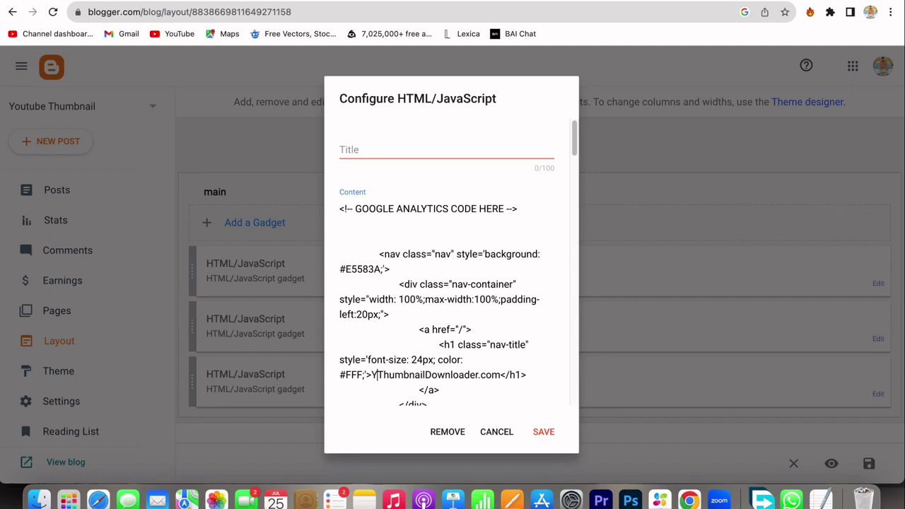
type("OUTUBE")
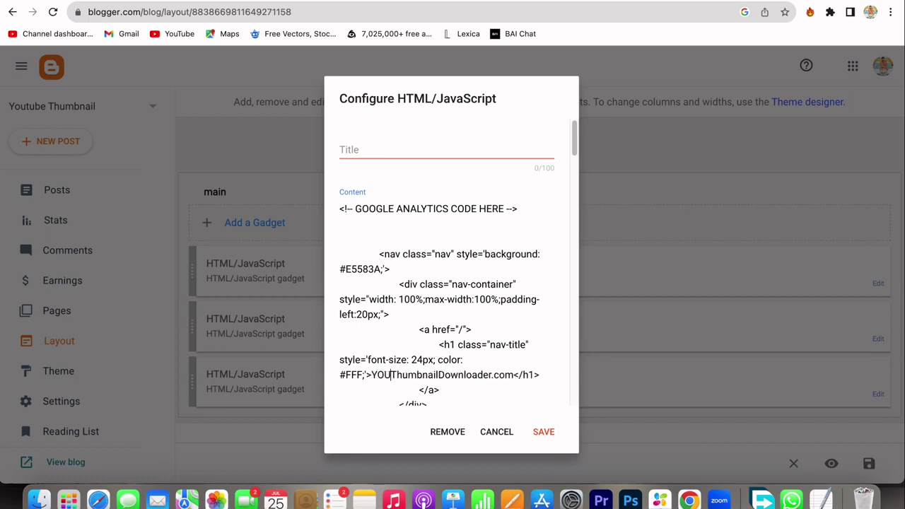
Delete ".com" from the end of the nav-title heading text and look over the body code below it.
scroll(420, 261, "down", 2)
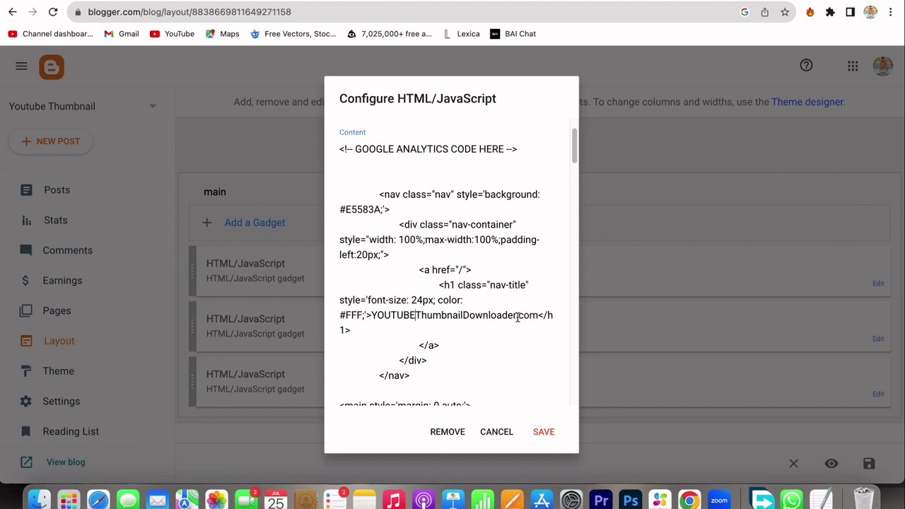
left_click_drag(519, 317, 536, 318)
key("BackSpace")
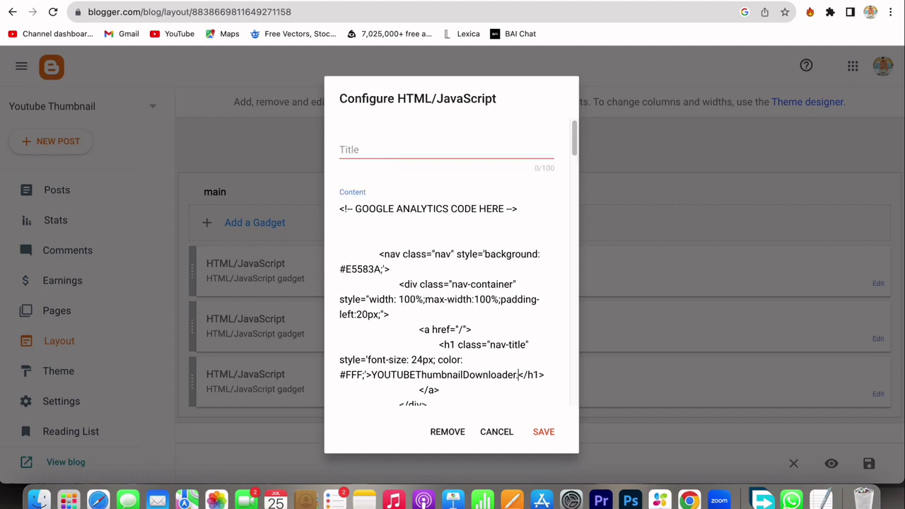
scroll(509, 335, "down", 2)
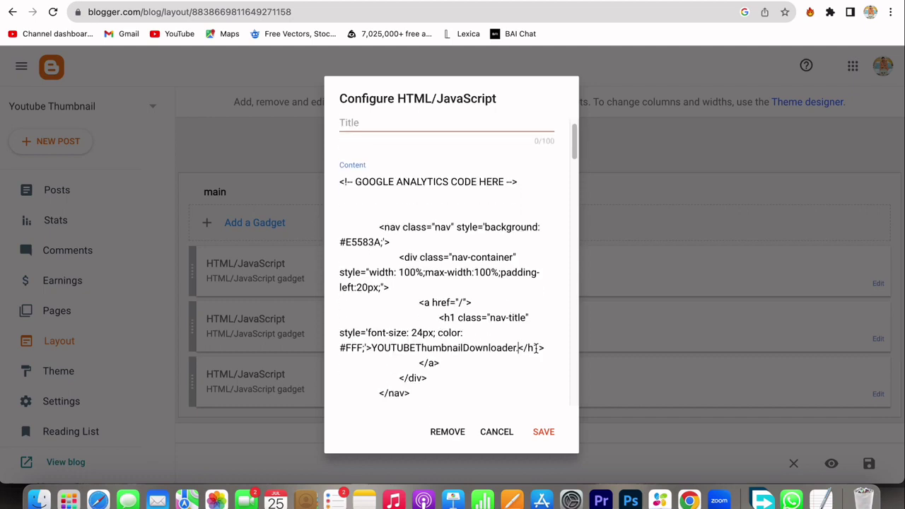
key("BackSpace")
scroll(452, 353, "down", 5)
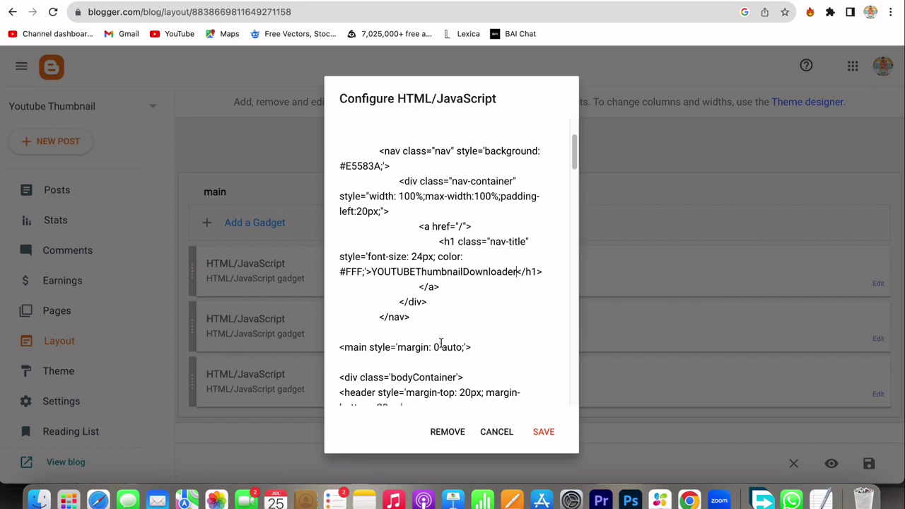
scroll(441, 343, "down", 7)
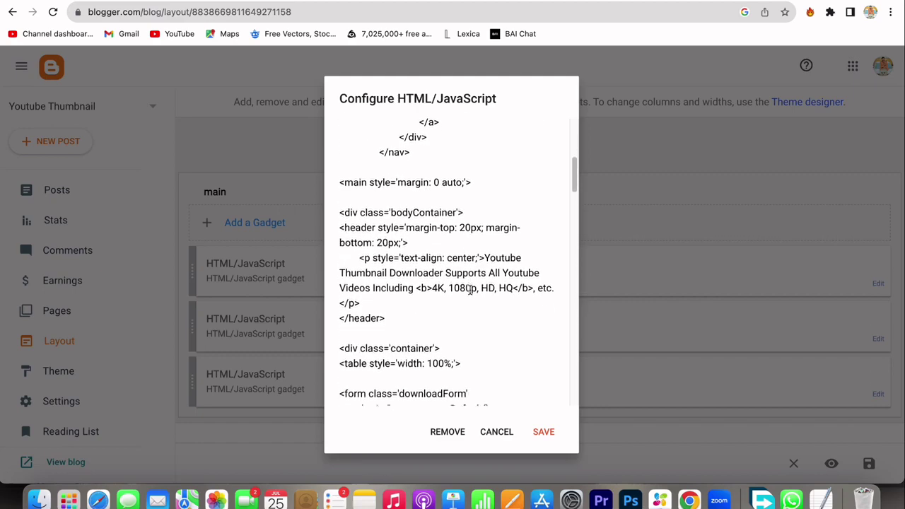
scroll(470, 290, "up", 12)
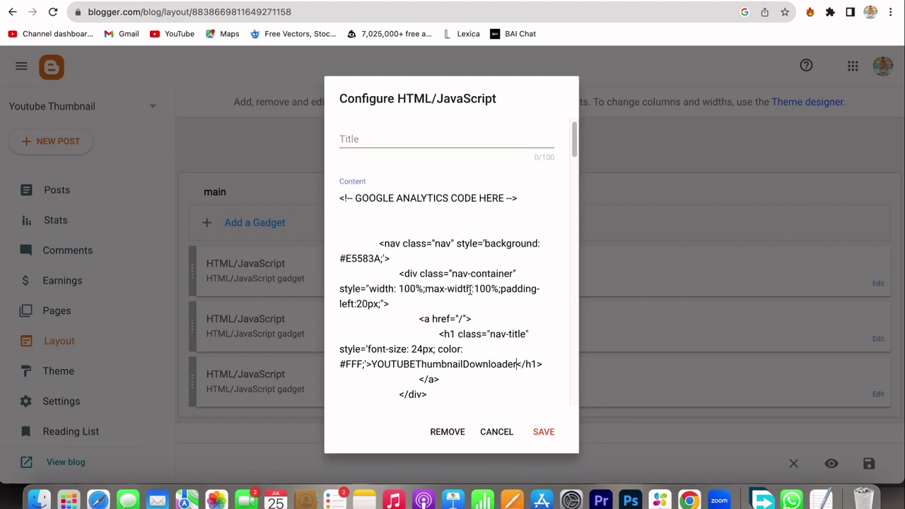
scroll(432, 286, "down", 2)
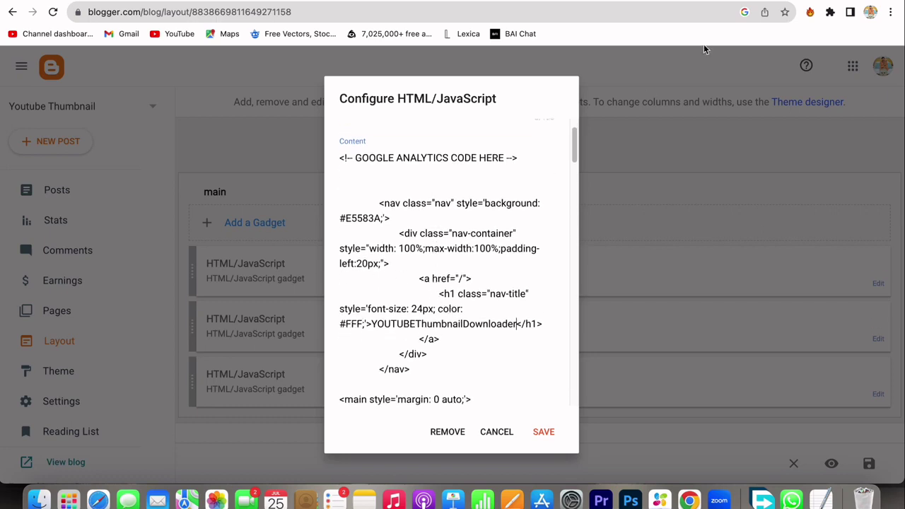
Look up HTML color codes in a new browser tab and open the color picker on htmlcolorcodes.com.
key("super+t")
type("HTM")
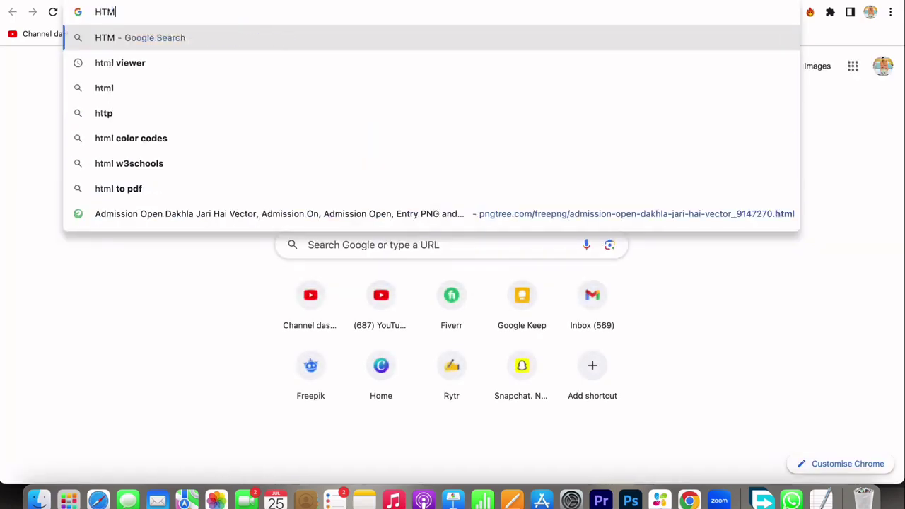
type("L COLOR")
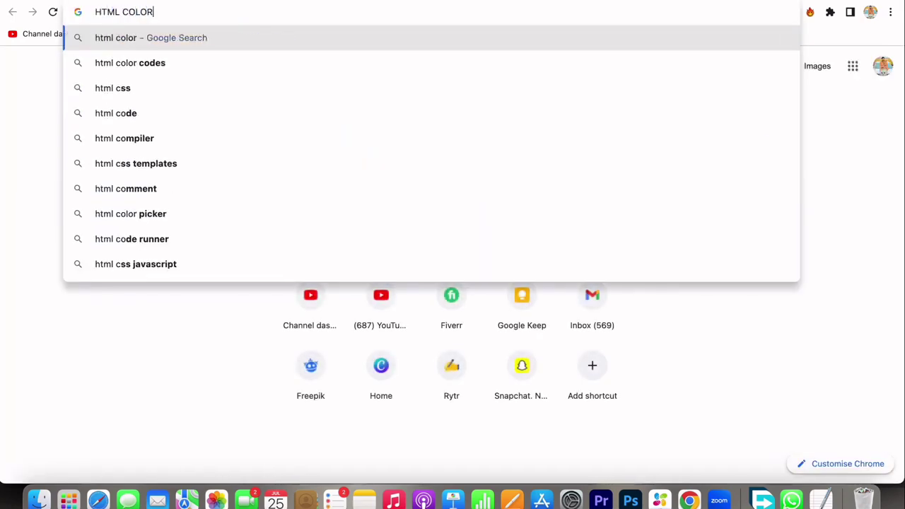
left_click(170, 67)
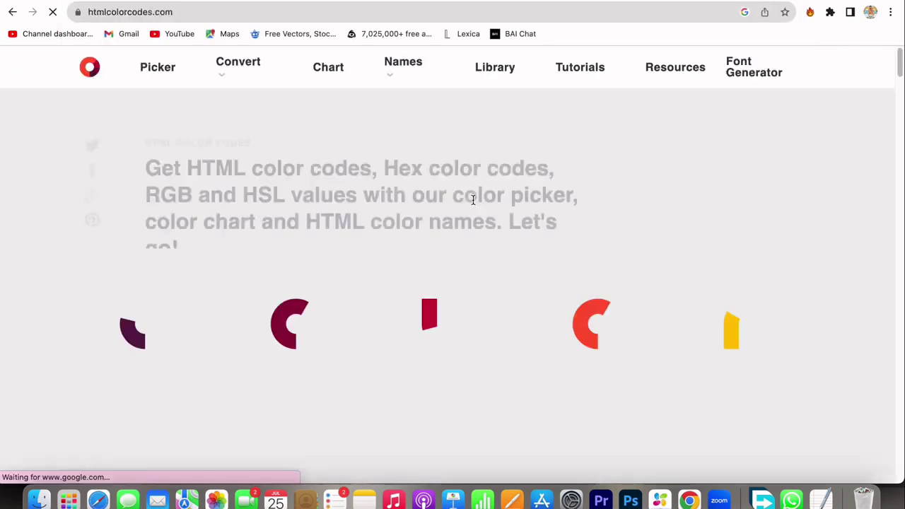
scroll(281, 311, "down", 5)
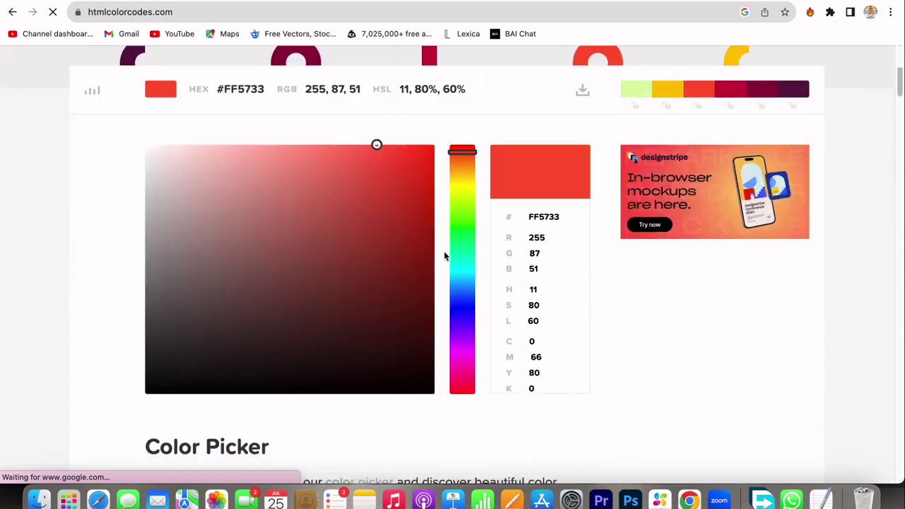
Try yellow #F3FF00 and green #42FF00 in the color picker and look over the page's color chart section.
left_click(464, 189)
left_click(422, 153)
left_click(434, 145)
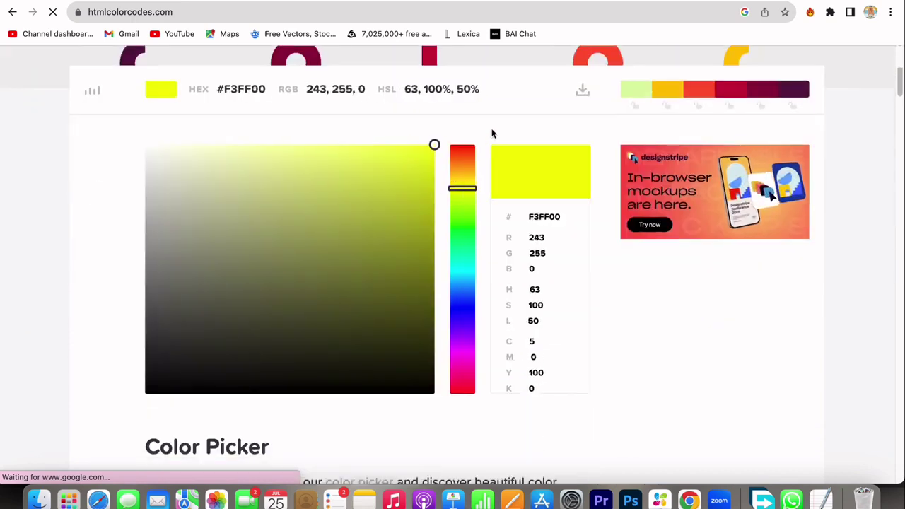
mouse_move(468, 234)
left_mouse_down()
mouse_move(465, 205)
mouse_move(465, 222)
left_mouse_up()
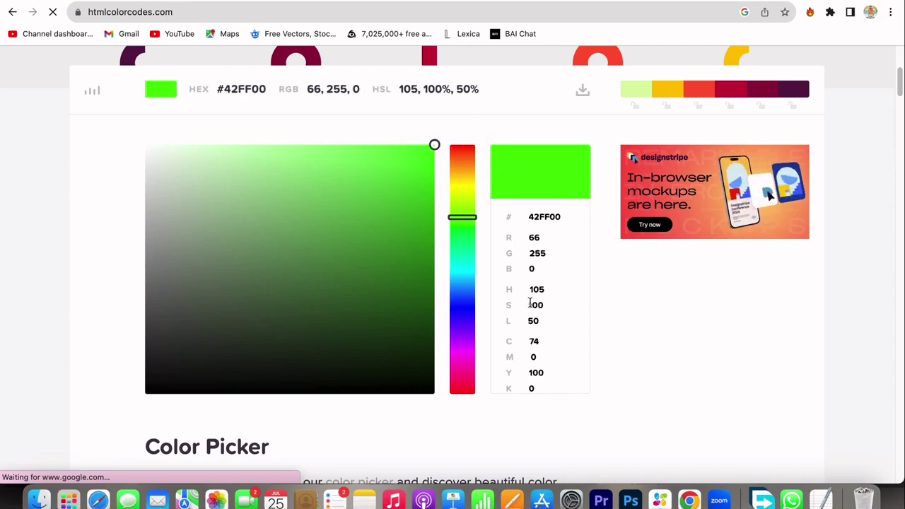
scroll(663, 310, "down", 5)
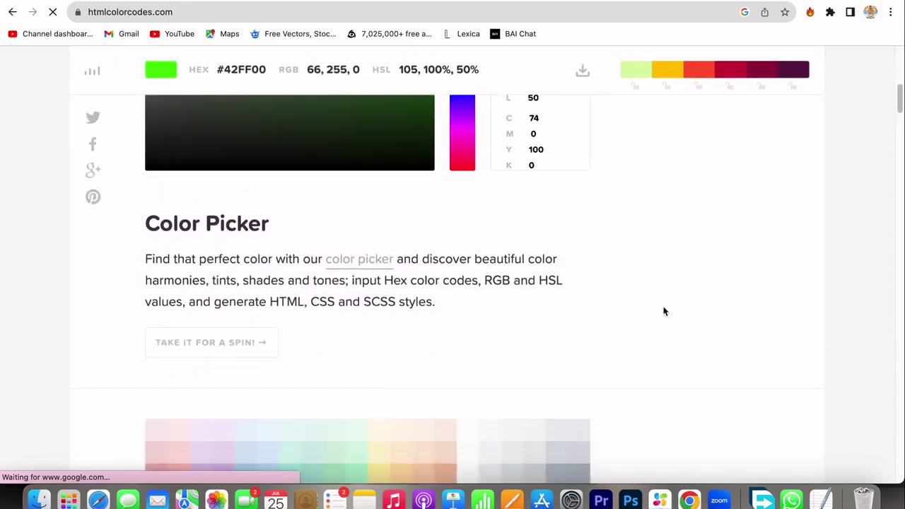
scroll(662, 309, "up", 6)
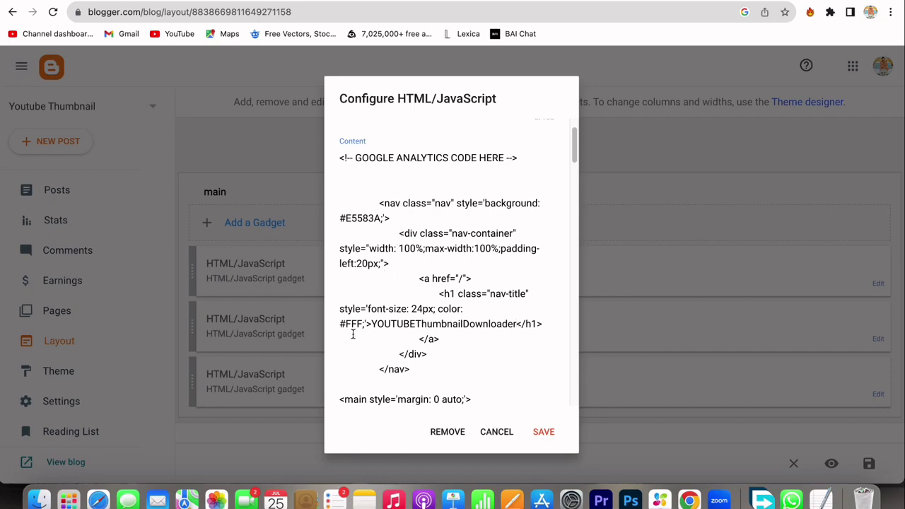
Save the edited body gadget in the Blogger layout and open the live blog to check its header.
scroll(450, 315, "down", 1)
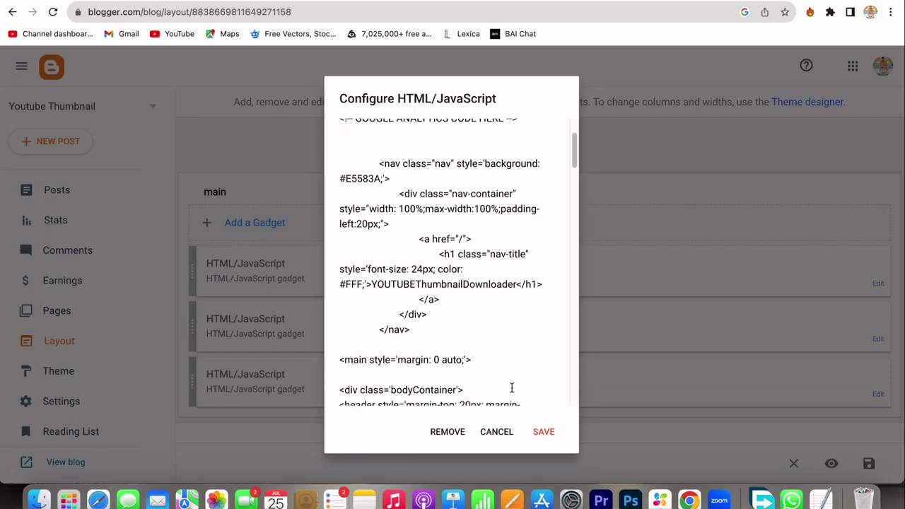
left_click(543, 431)
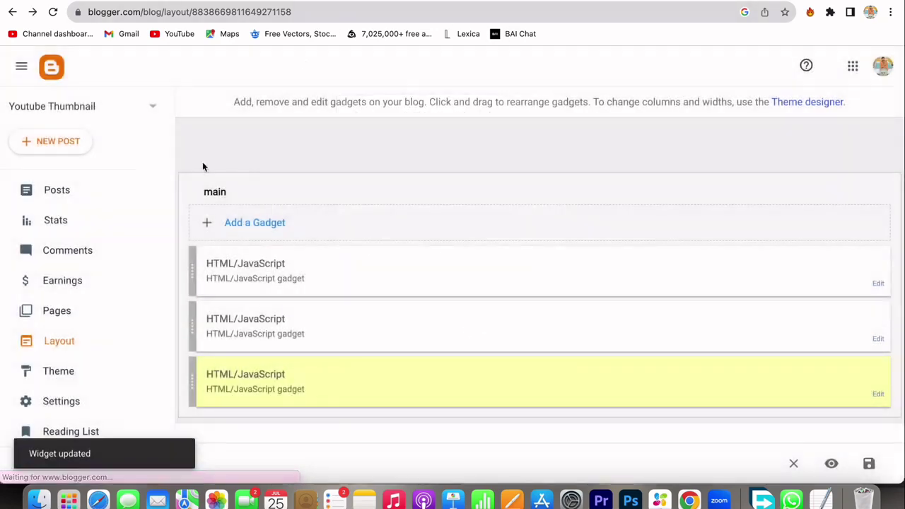
scroll(90, 382, "down", 2)
left_click(65, 397)
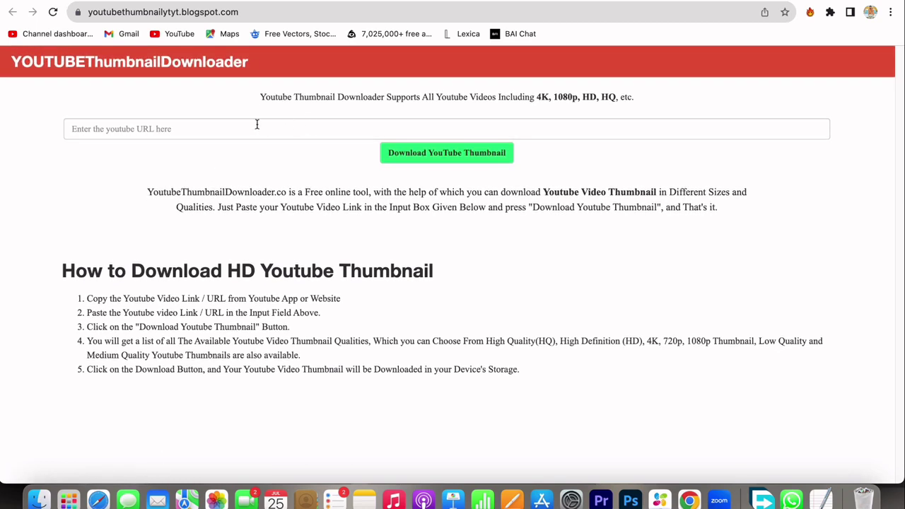
Copy the live blog's address, switch to the Adsterra websites page and enter it as the address of a new website.
left_click(304, 15)
key("super+c")
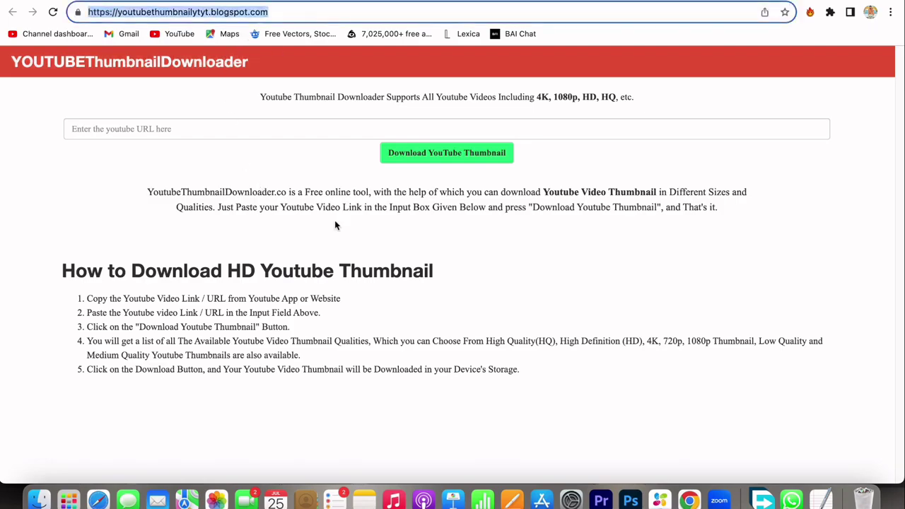
key("ctrl+Up")
left_click(554, 189)
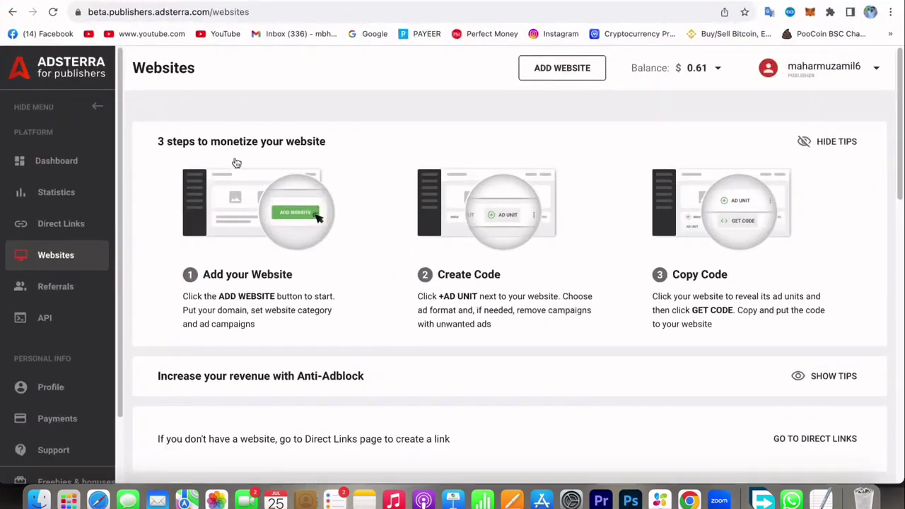
left_click(562, 71)
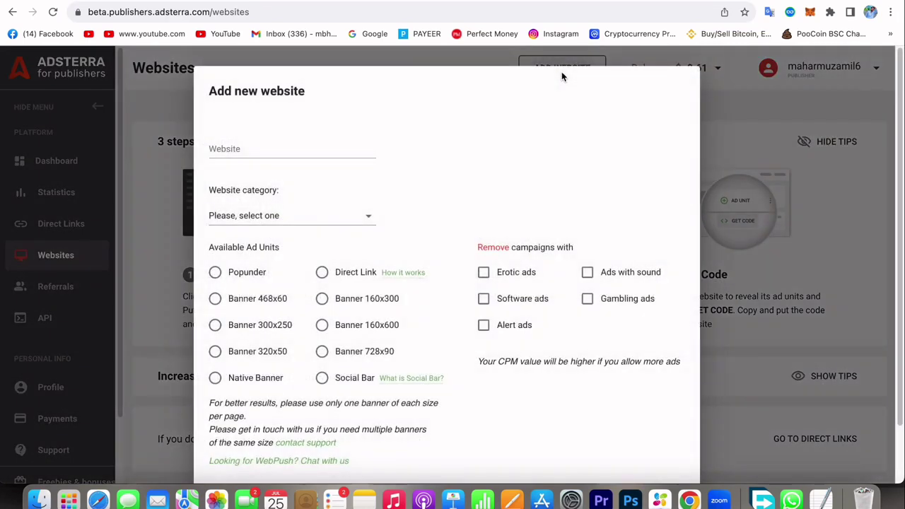
left_click(279, 145)
key("super+v")
Set the new website's category to Converter, choose the Banner 728x90 ad unit and submit the website.
left_click(267, 215)
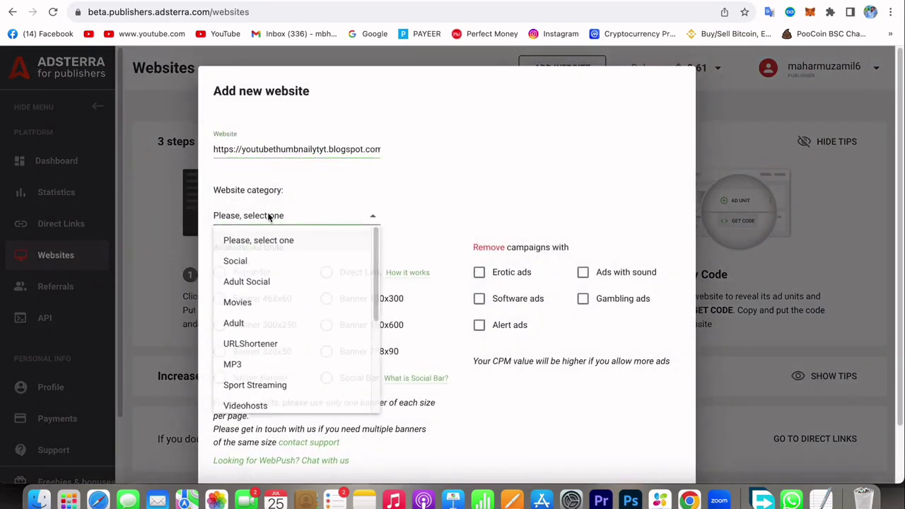
scroll(266, 351, "down", 2)
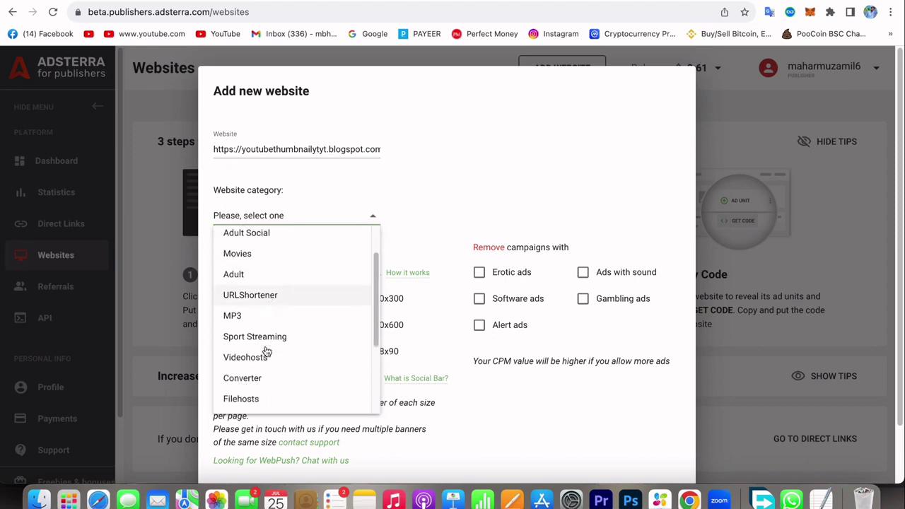
scroll(266, 352, "down", 5)
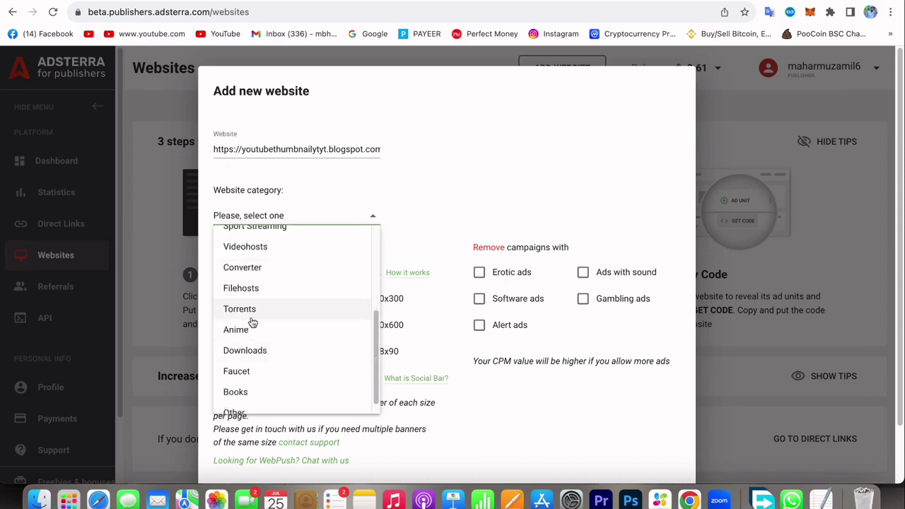
left_click(270, 269)
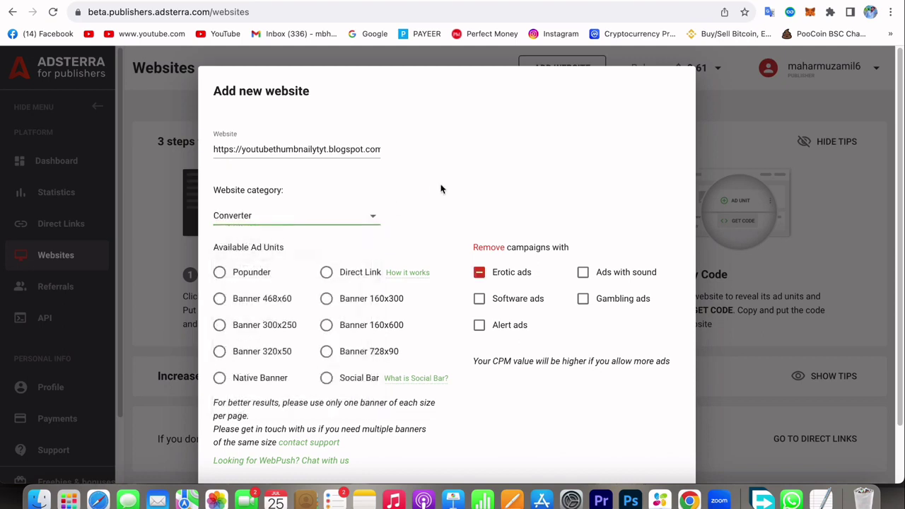
scroll(438, 189, "down", 2)
left_click(327, 287)
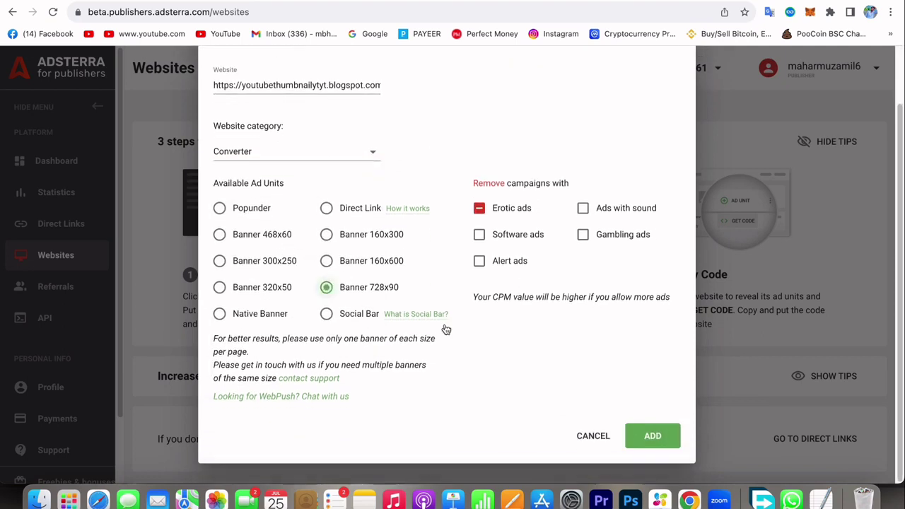
left_click(654, 439)
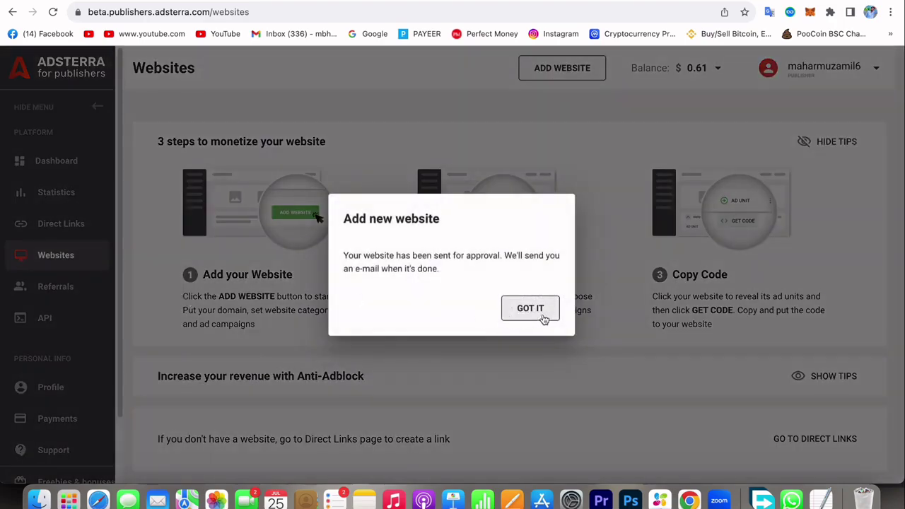
Dismiss the approval notice and reload the websites list to check the status of youtubethumbnailytyt.blogspot.com.
left_click(530, 308)
scroll(466, 350, "down", 6)
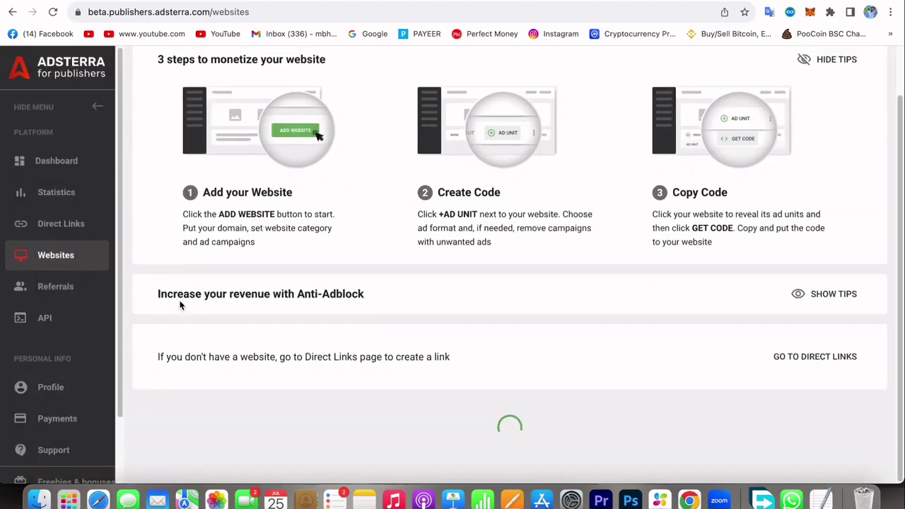
scroll(299, 275, "down", 8)
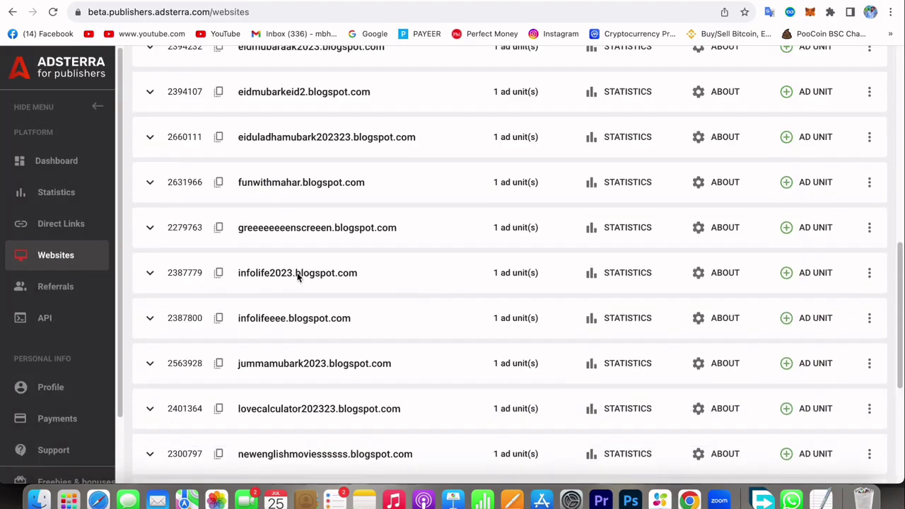
left_click(54, 13)
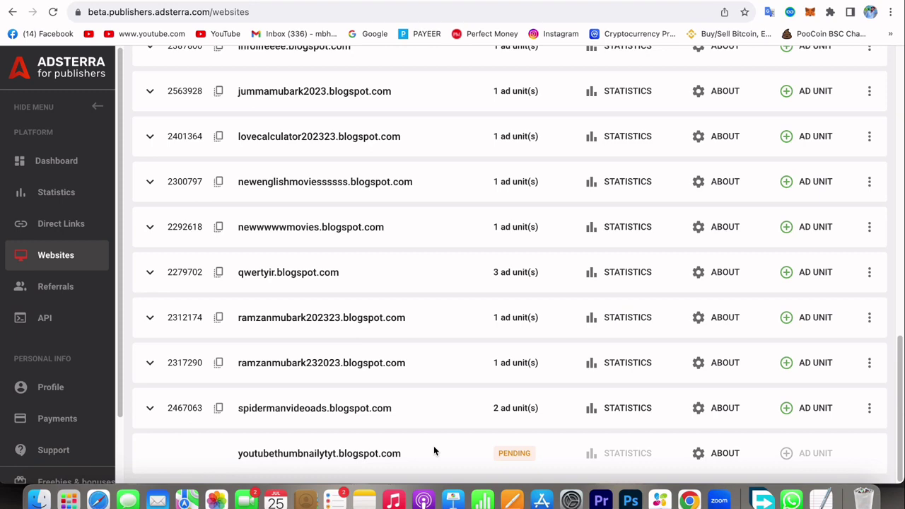
left_click(52, 12)
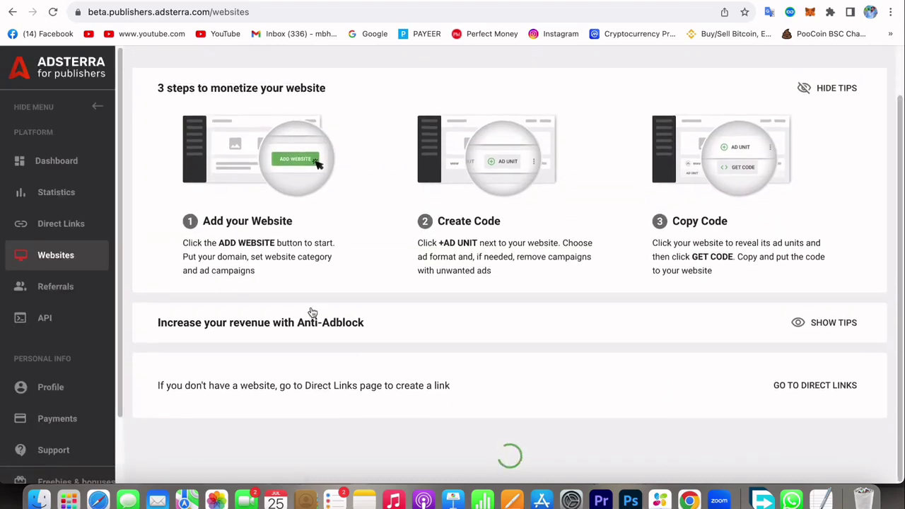
scroll(311, 295, "down", 3)
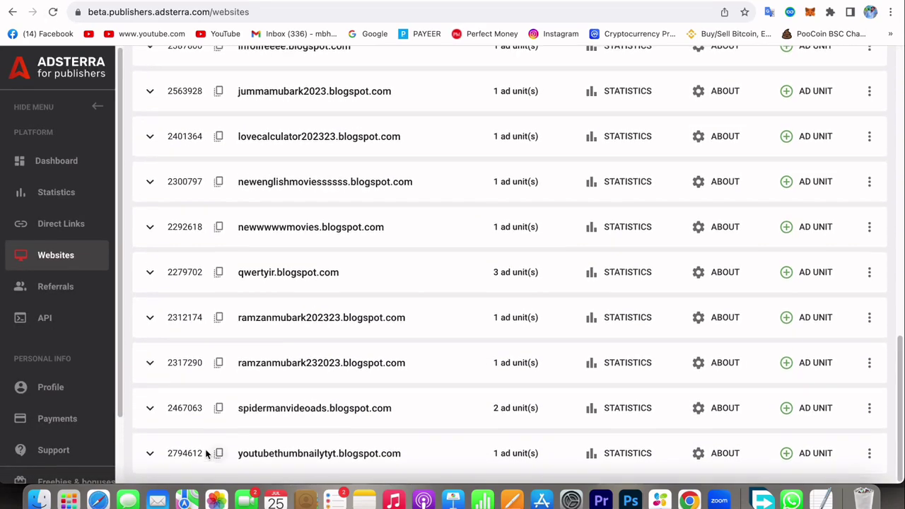
Expand the youtubethumbnailytyt.blogspot.com entry and copy the code of its Banner 728x90 ad unit.
left_click(158, 458)
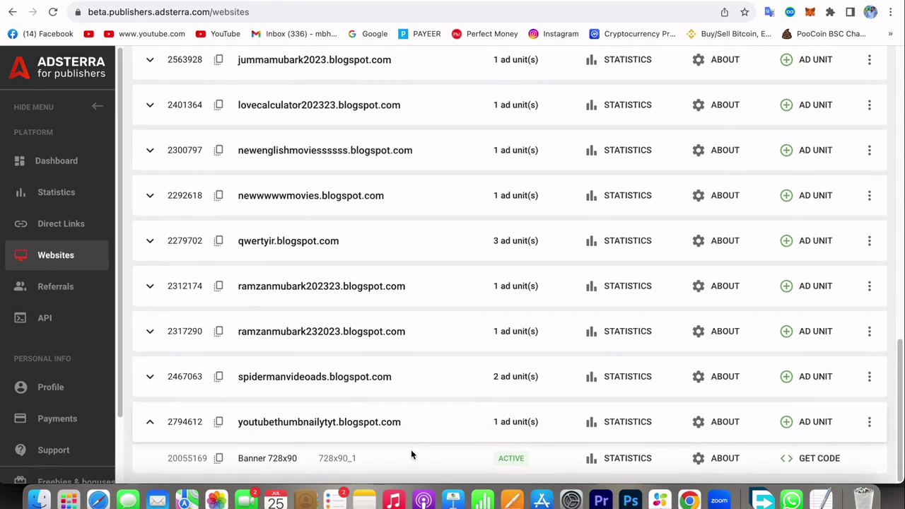
left_click(800, 461)
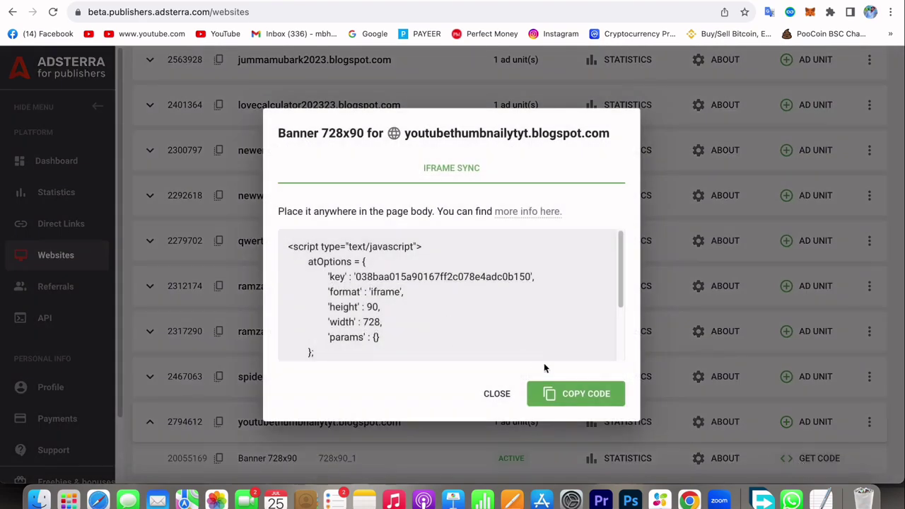
left_click(586, 394)
Switch back to the Blogger layout, add an HTML/JavaScript gadget to the main section with the copied ad code and save it.
key("ctrl+Up")
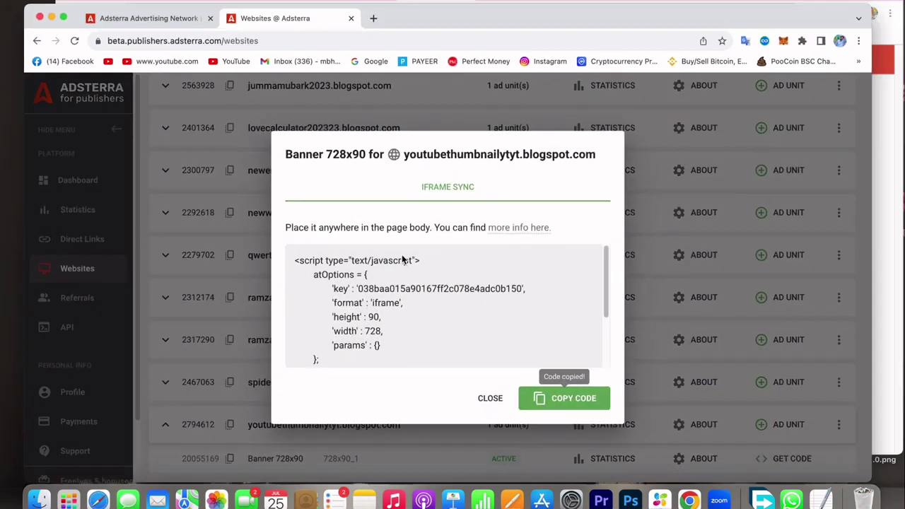
left_click(552, 94)
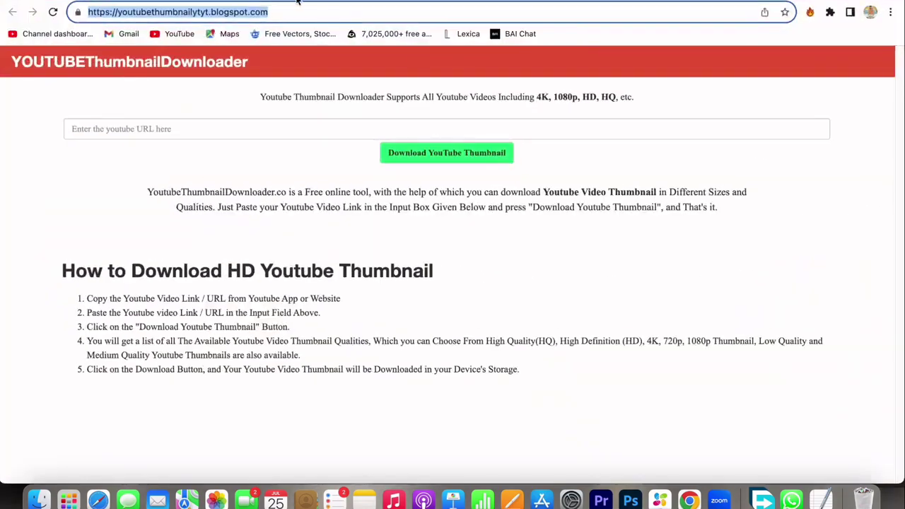
key("ctrl+Right")
left_click(269, 228)
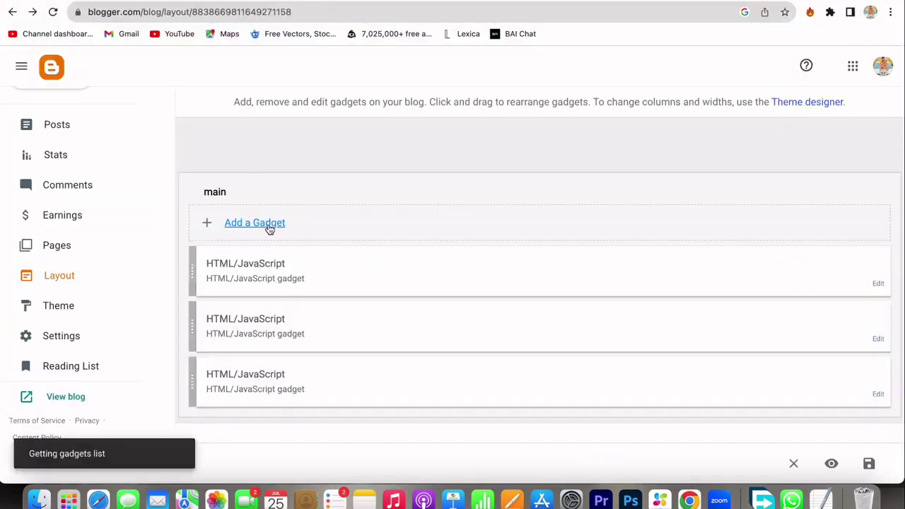
left_click(501, 263)
left_click(394, 295)
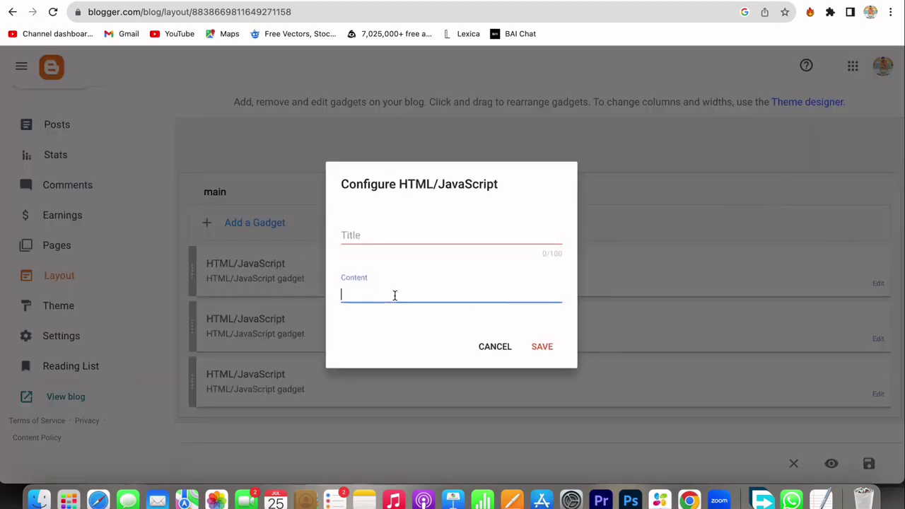
key("super+v")
left_click(552, 433)
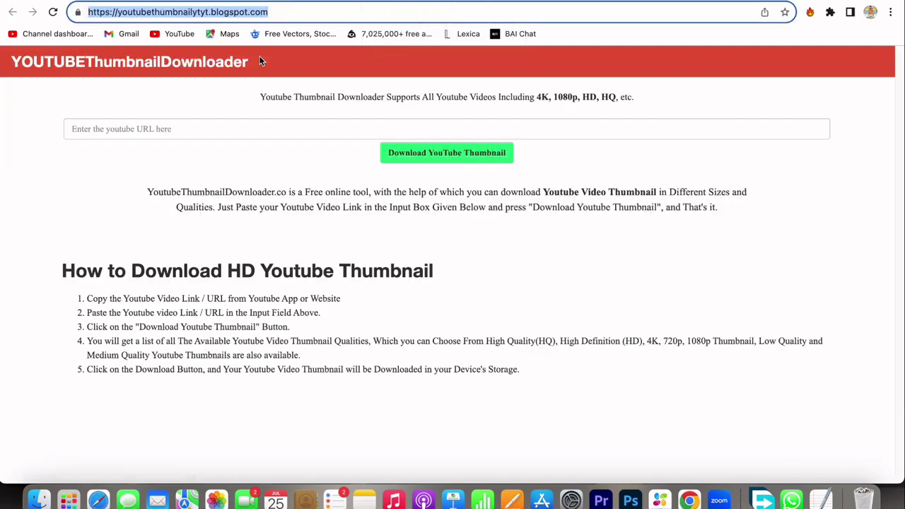
Reload the live blog to check the banner area above the header and copy the blog's address.
left_click(52, 12)
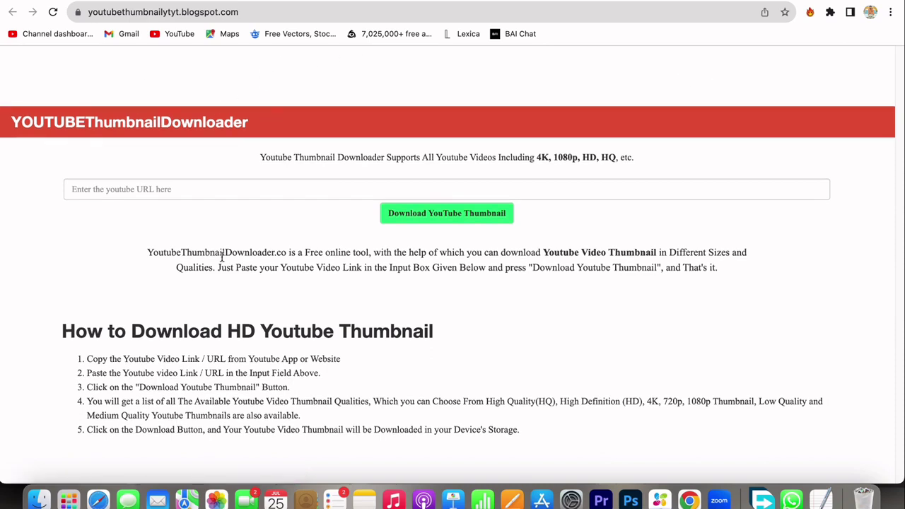
left_click(275, 12)
left_click(319, 13)
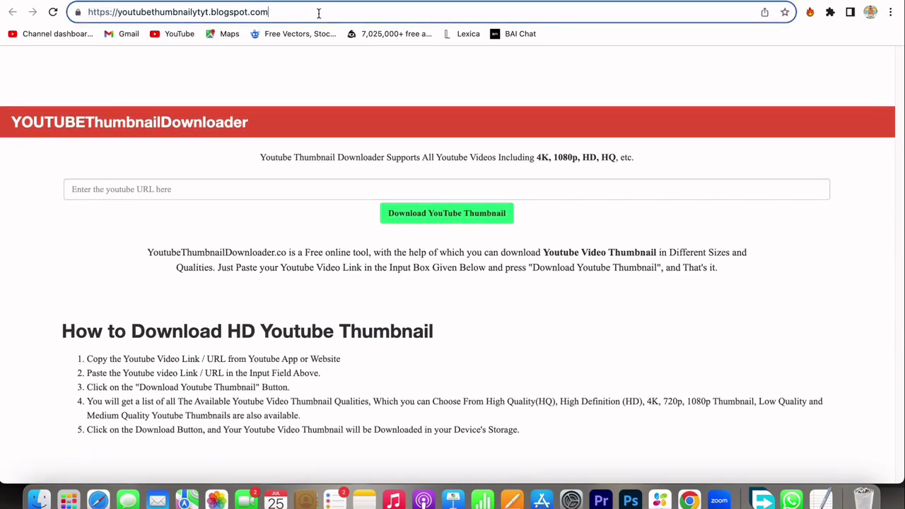
triple_click(319, 14)
key("super+c")
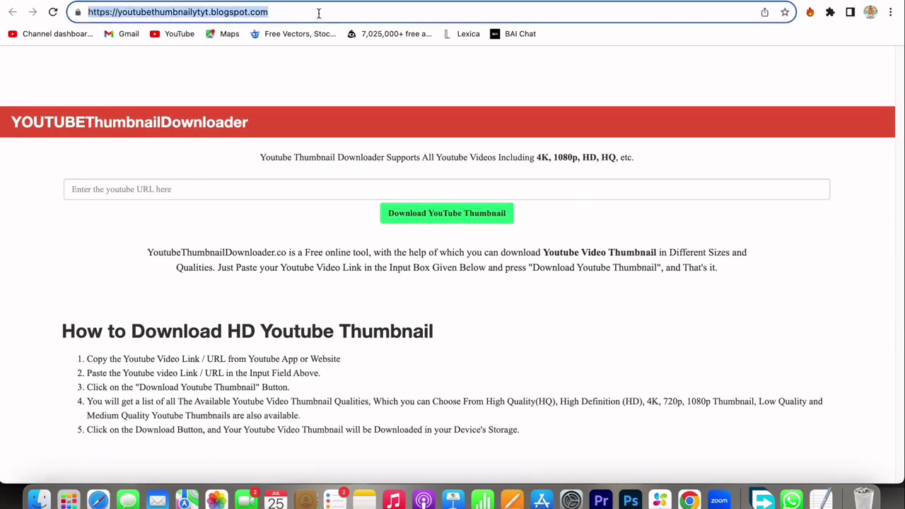
Switch to the browser profile that holds the ad account and open youtubethumbnailytyt.blogspot.com in a new tab.
left_click(870, 12)
scroll(744, 347, "down", 2)
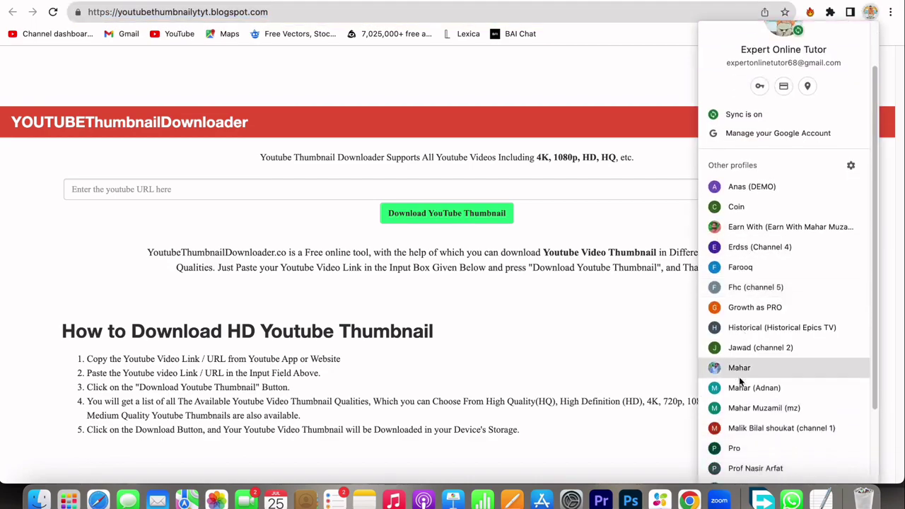
left_click(739, 368)
key("ctrl+t")
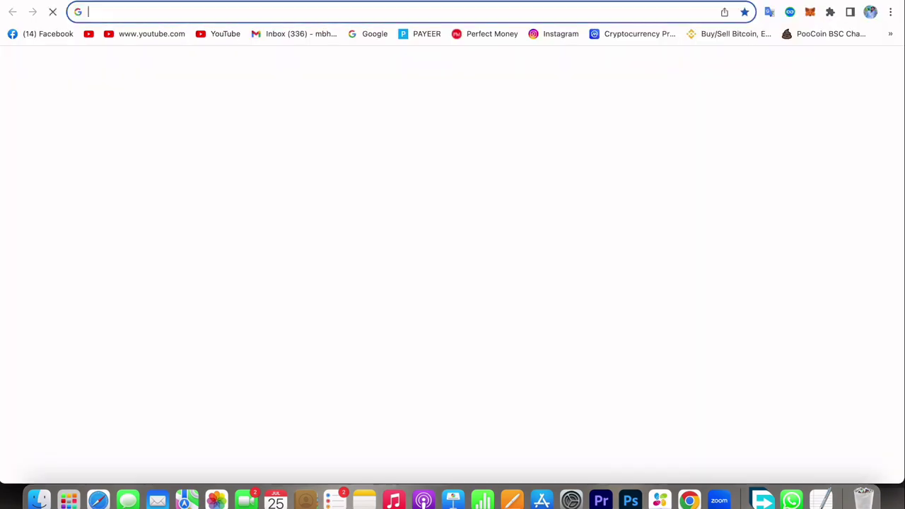
type("youtubethumbnailytyt.blogspot.com")
key("Return")
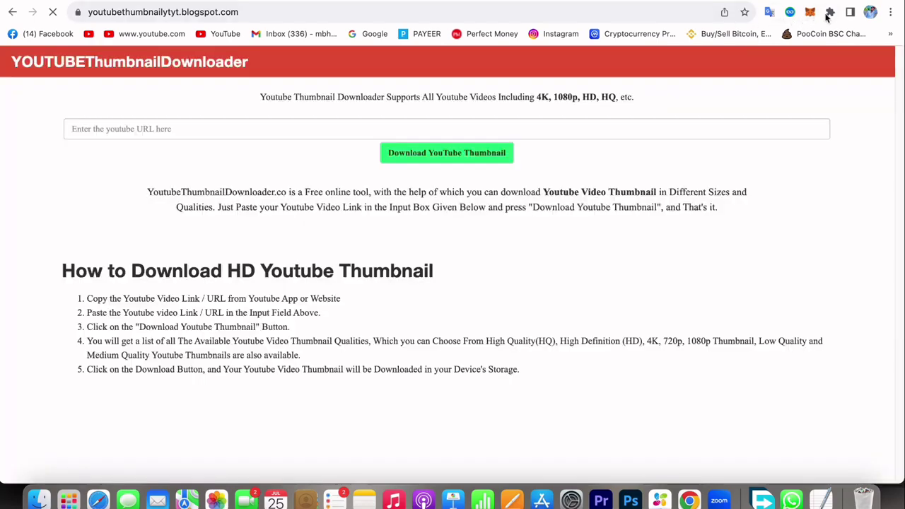
Turn off AdBlock for the live blog and reload the page.
left_click(830, 13)
left_click(718, 103)
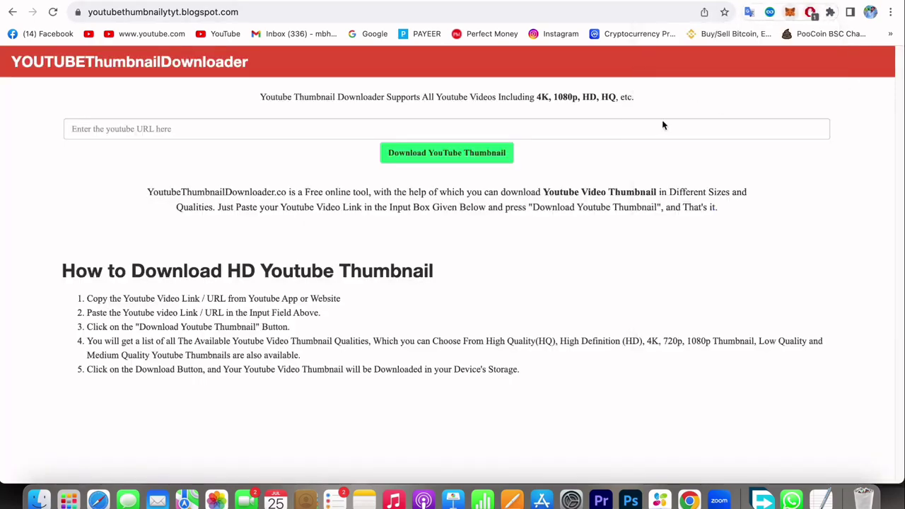
left_click(743, 222)
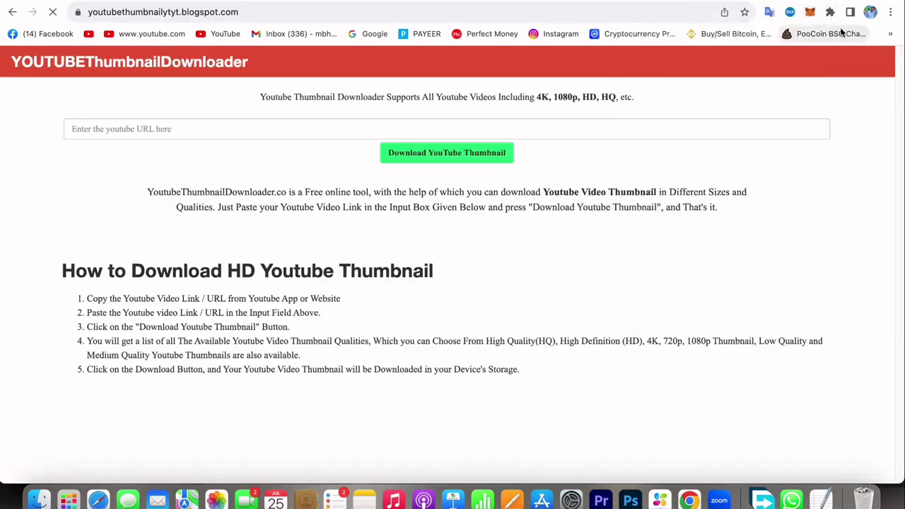
left_click(830, 13)
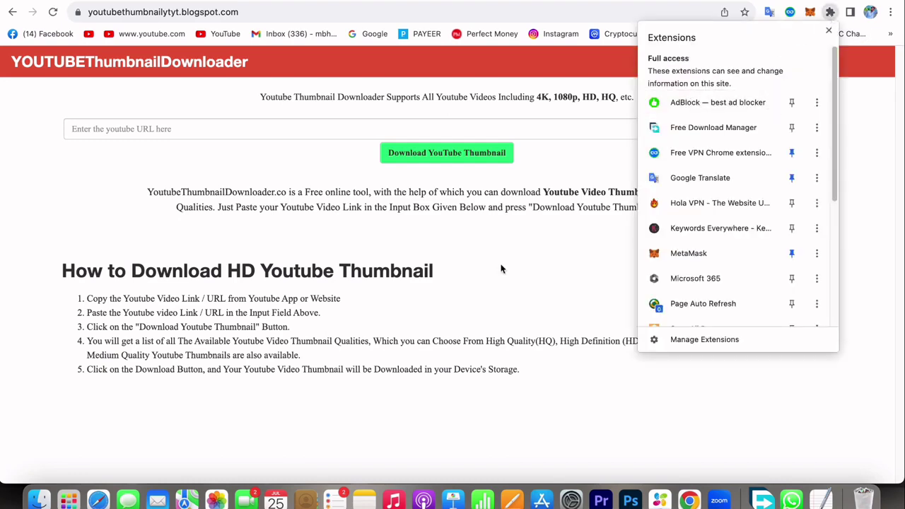
left_click(289, 238)
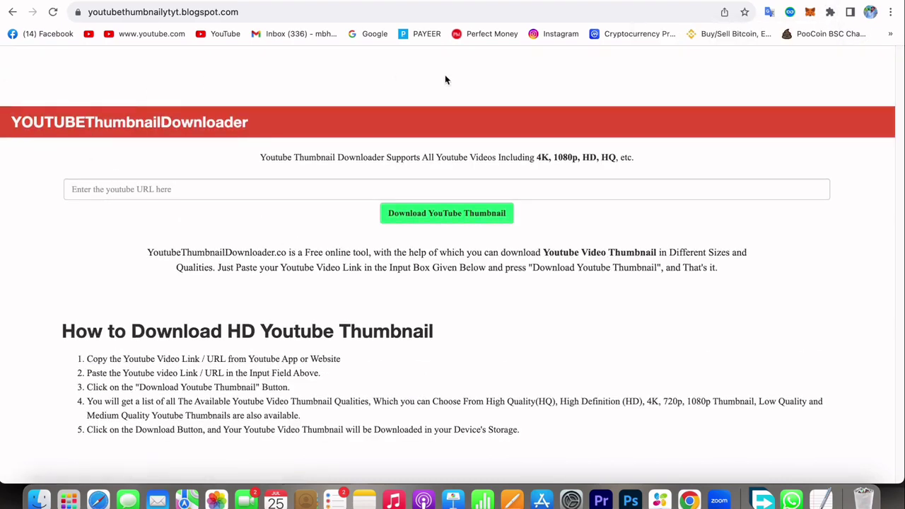
left_click(53, 14)
Switch back to the Blogger layout, open the third HTML/JavaScript gadget and place the cursor after its closing </style> tag.
key("ctrl+Up")
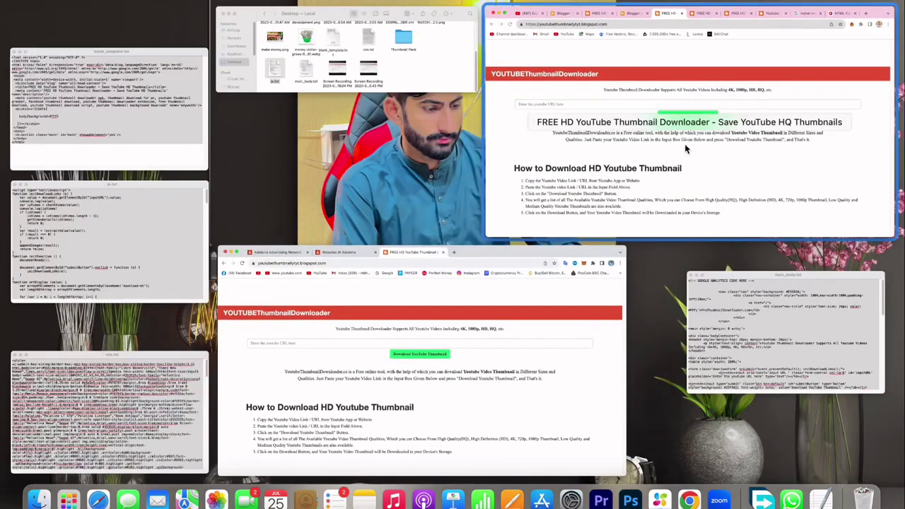
left_click(684, 144)
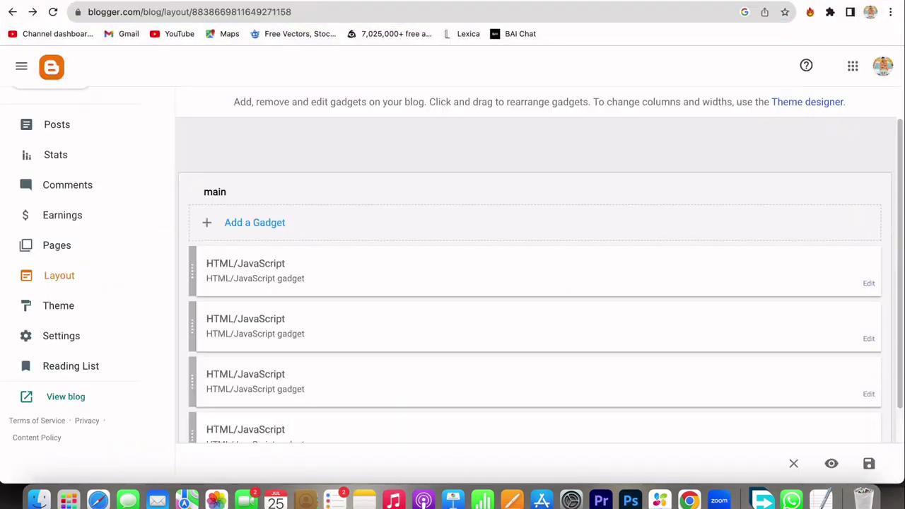
scroll(328, 309, "down", 1)
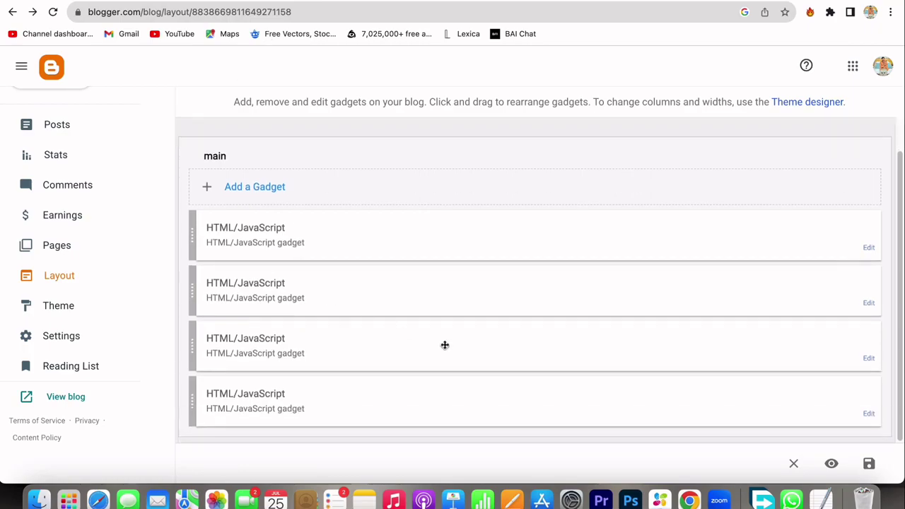
left_click(868, 359)
scroll(445, 331, "down", 5)
scroll(513, 335, "down", 20)
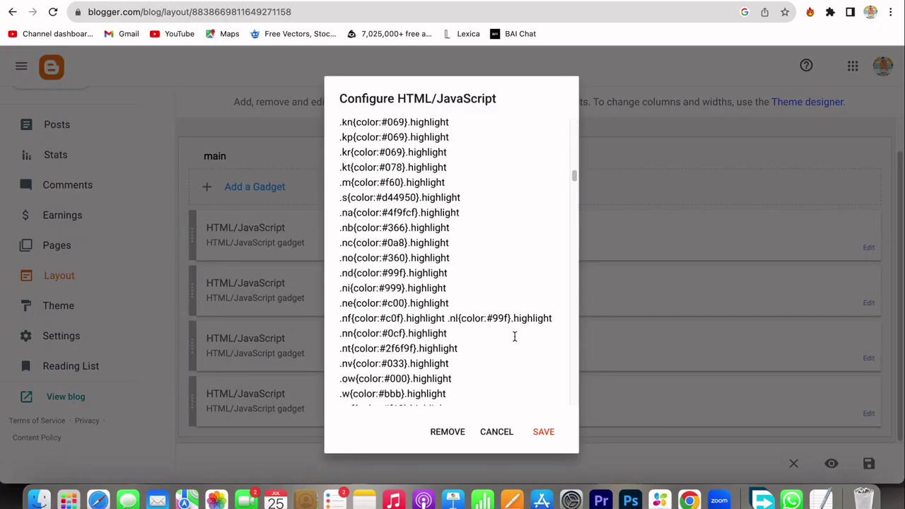
scroll(515, 338, "down", 10)
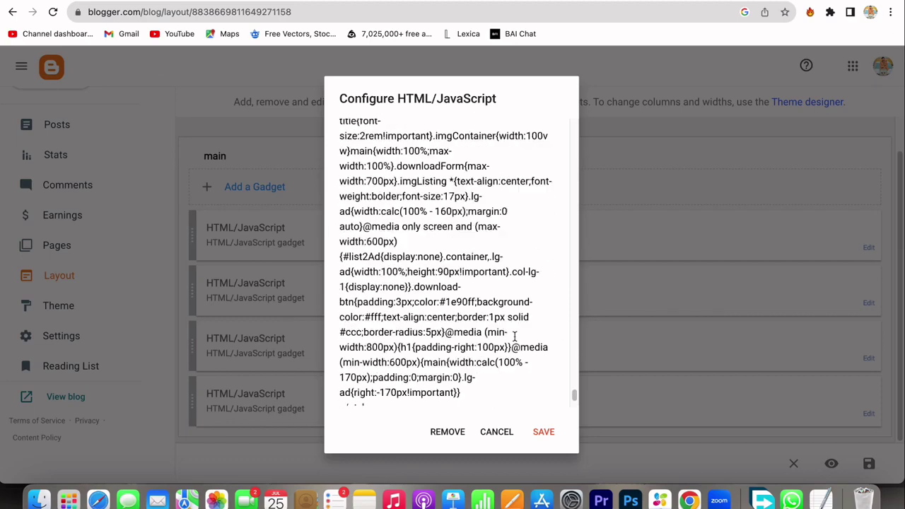
left_click(403, 335)
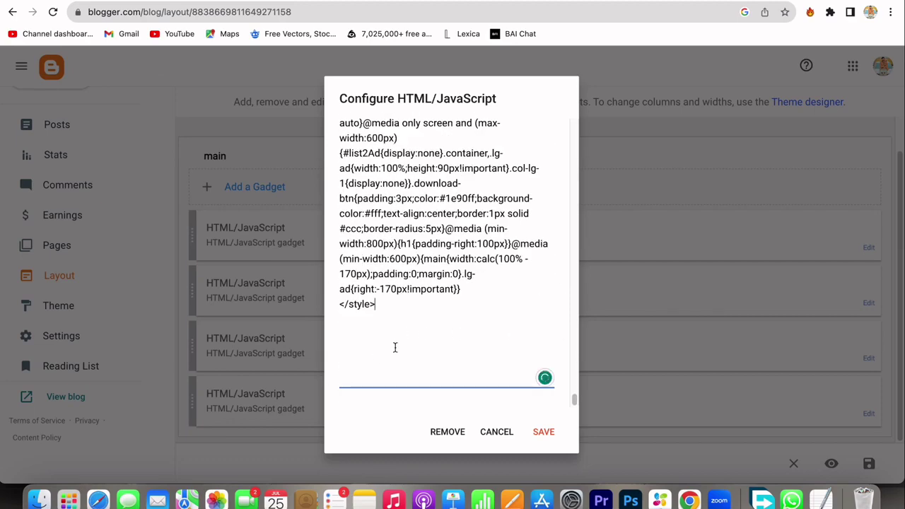
scroll(395, 347, "down", 3)
key("super+v")
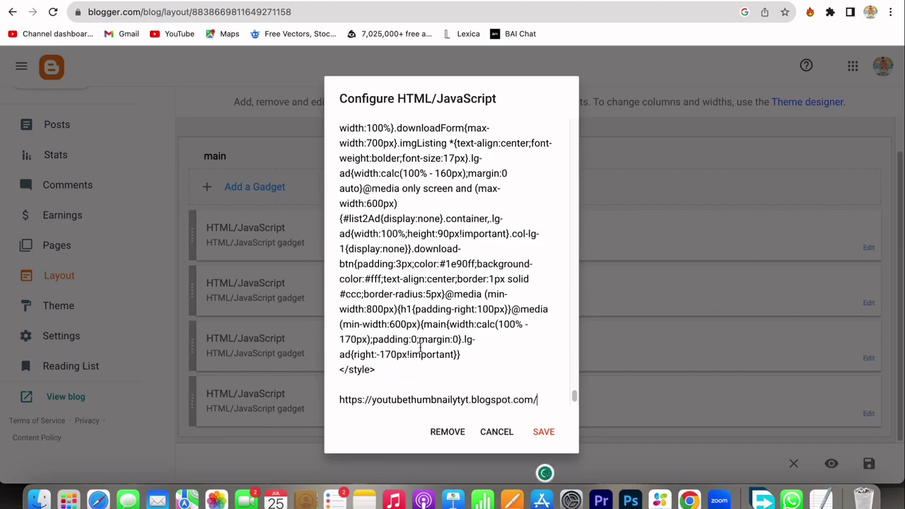
triple_click(468, 400)
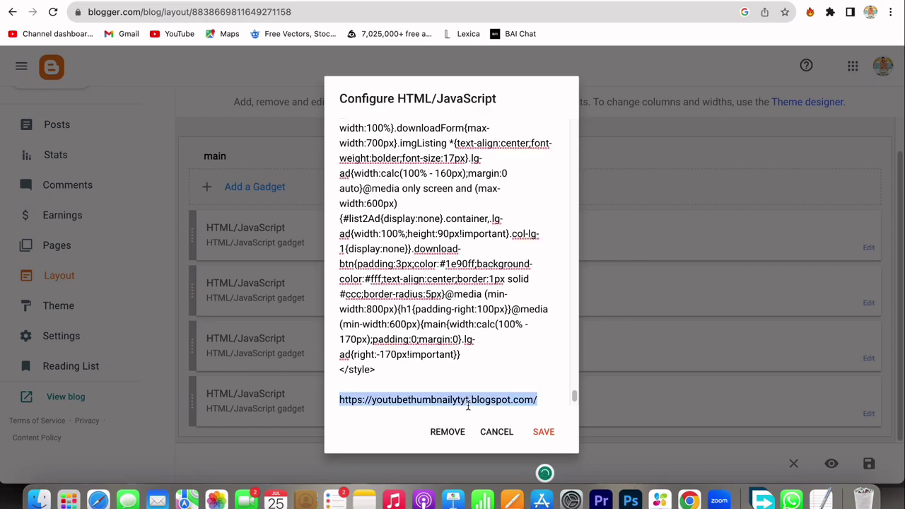
key("BackSpace")
Switch to the Adsterra websites page and copy the Banner 728x90 code for youtubethumbnailytyt.blogspot.com.
key("ctrl+Up")
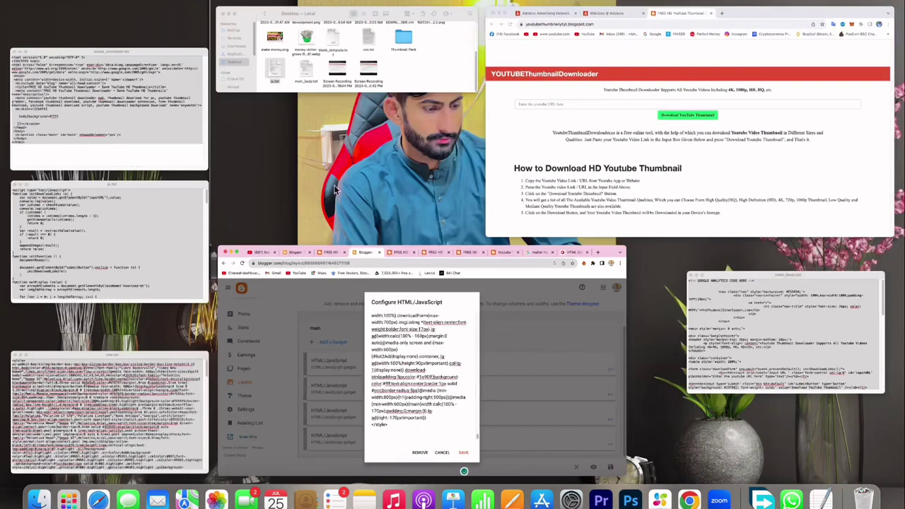
left_click(642, 167)
left_click(306, 2)
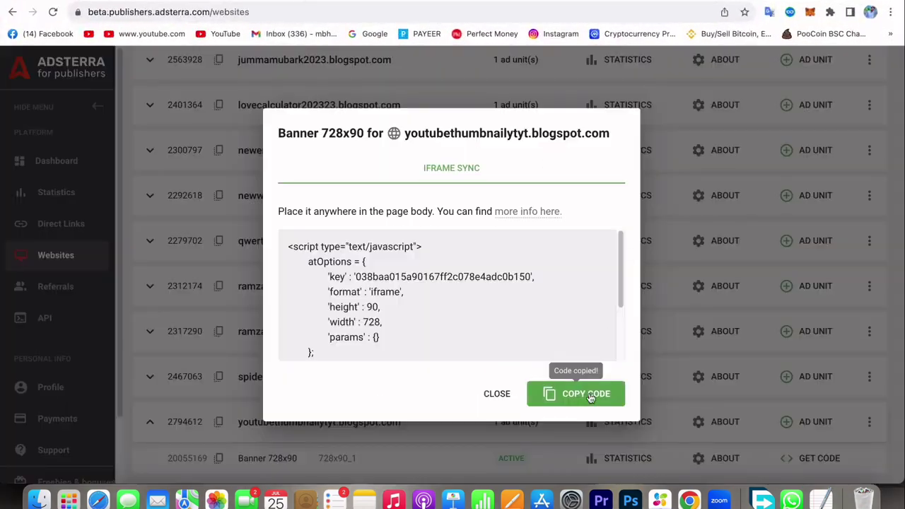
Return to the open Blogger gadget, paste the banner ad code below the </style> tag and save the gadget.
key("ctrl+Up")
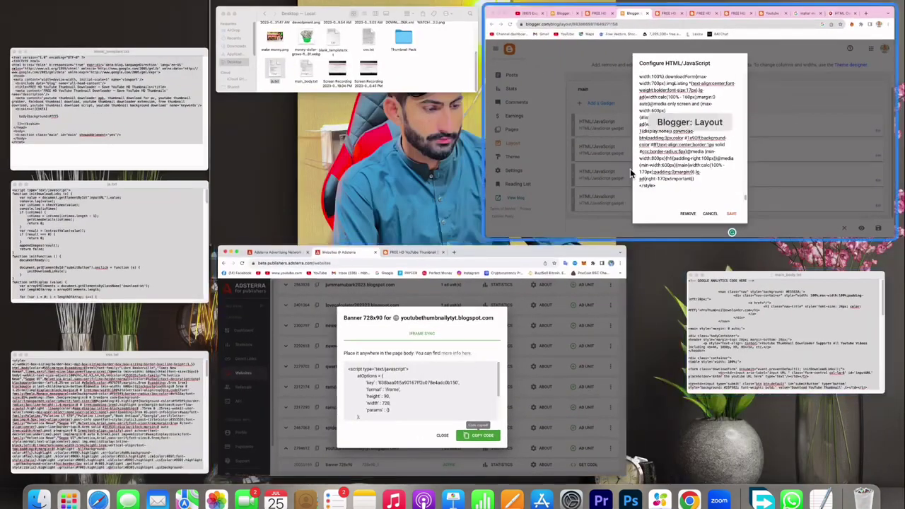
left_click(587, 178)
left_click(345, 414)
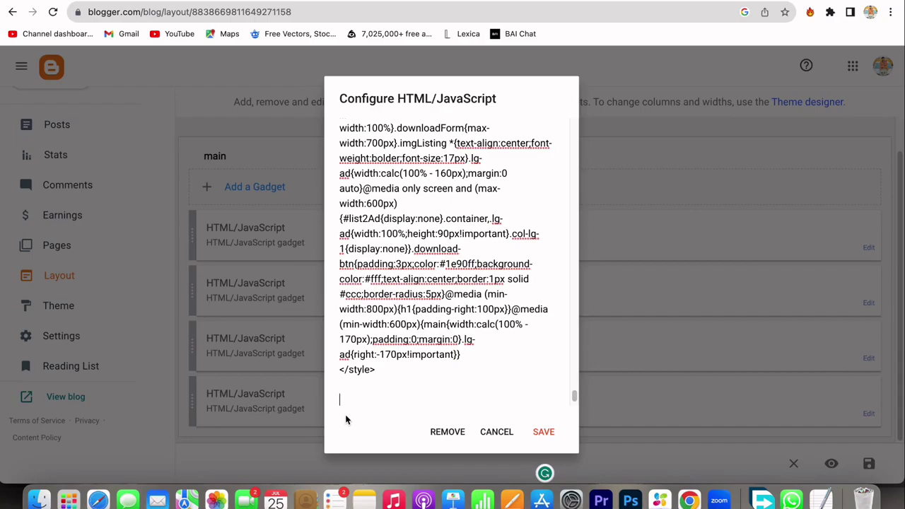
type("<script type=\"text/javascript\"> \tatOptions = { \t\t'key' : '038baa015a90167ff2c078e4adc0b150', \t\t'format' : 'iframe', \t\t'height' : 90, \t\t'width' : 728, \t\t'params' : {} \t}; \tdocument.write('<scr' + 'ipt type=\"text/javascript\" src=\"http' + (location.protocol === 'https:' ? 's' : '') + '://www.profitabledisplaynetwork.com/038baa015a90167ff2c078e4adc0b150/invoke.js\"></scr' + 'ipt>'); </script>")
left_click(541, 432)
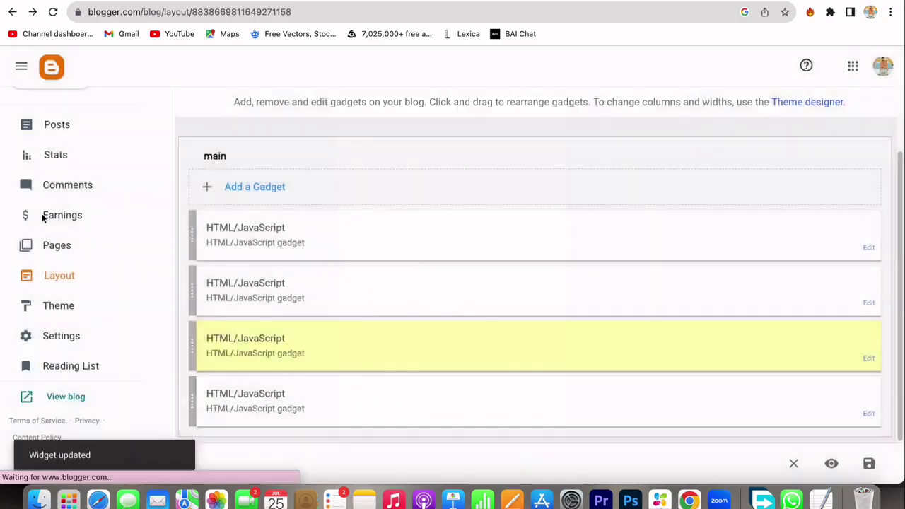
Switch to the live blog, reload it and examine the ad area above the header and the rest of the page.
key("ctrl+Up")
left_click(657, 134)
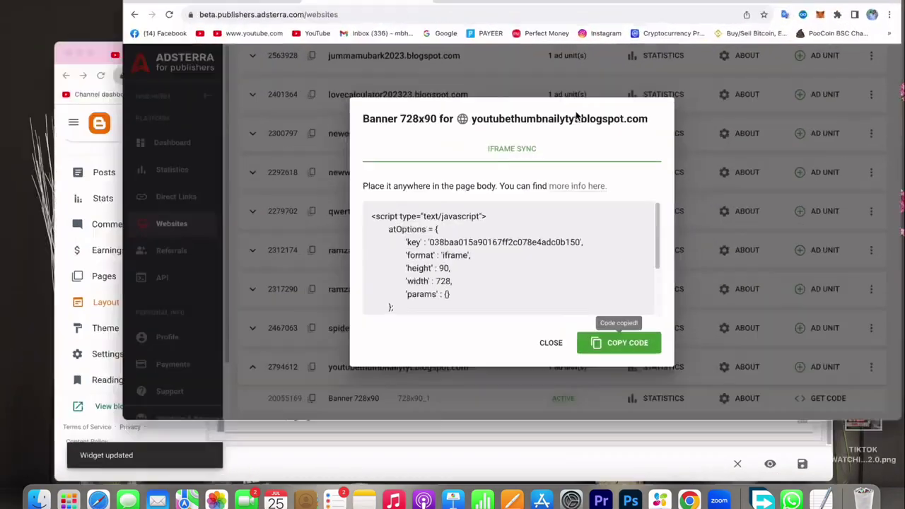
key("cmd+grave")
left_click(52, 12)
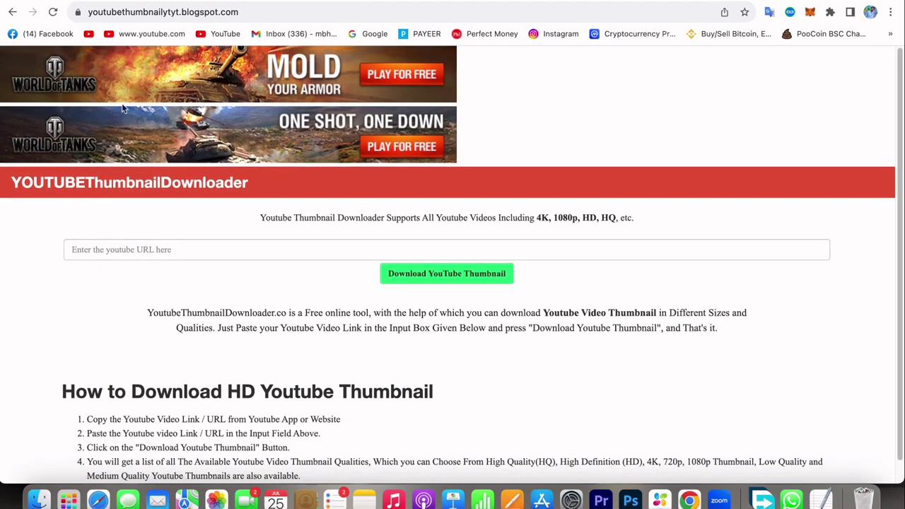
left_click(830, 12)
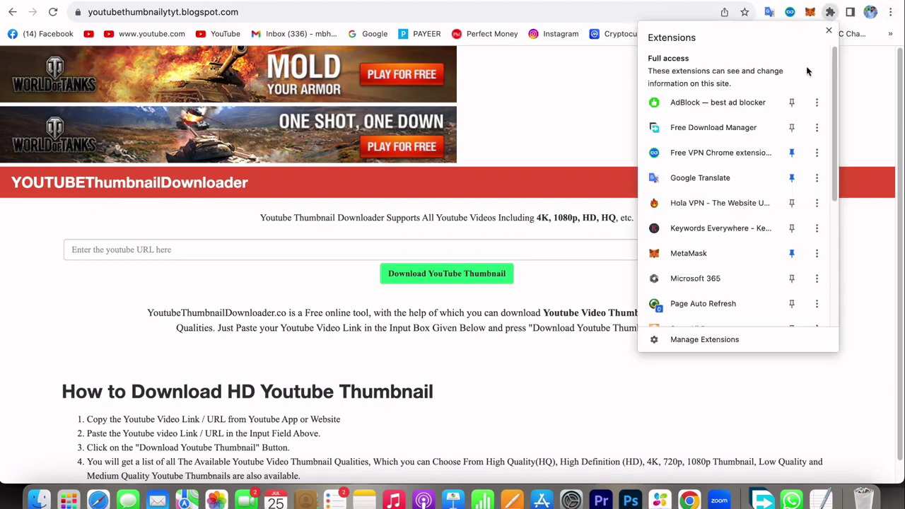
left_click(519, 352)
scroll(520, 353, "down", 1)
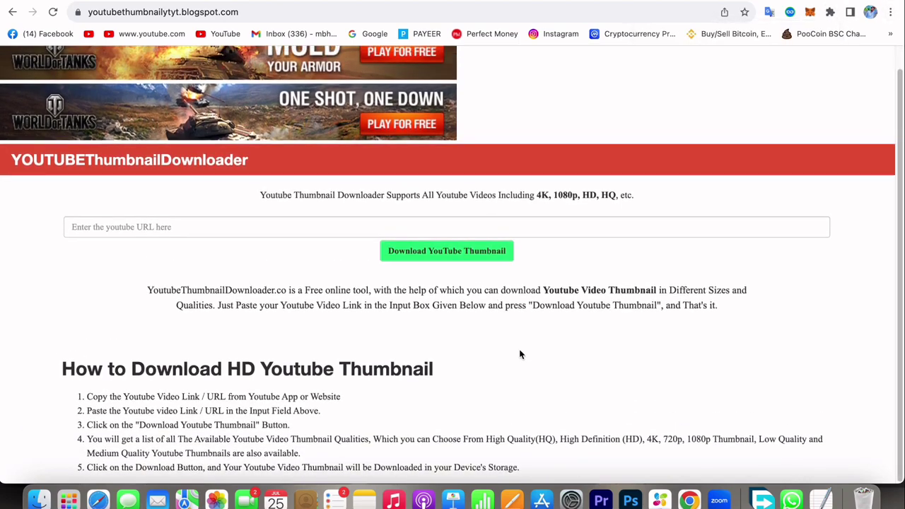
scroll(376, 390, "down", 1)
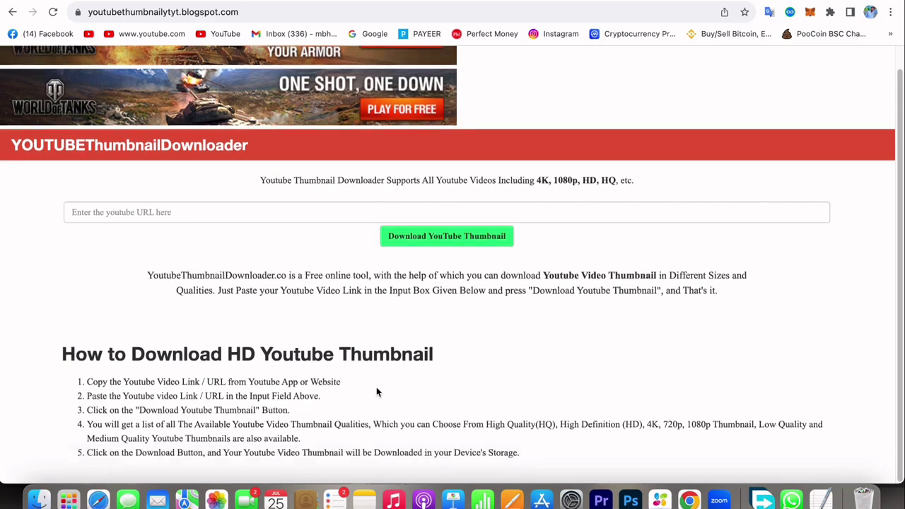
scroll(560, 265, "up", 2)
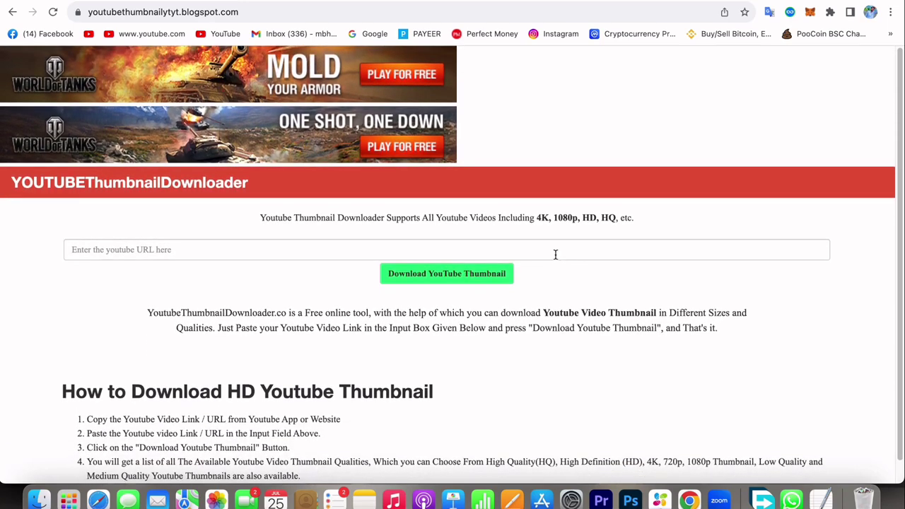
scroll(396, 290, "down", 1)
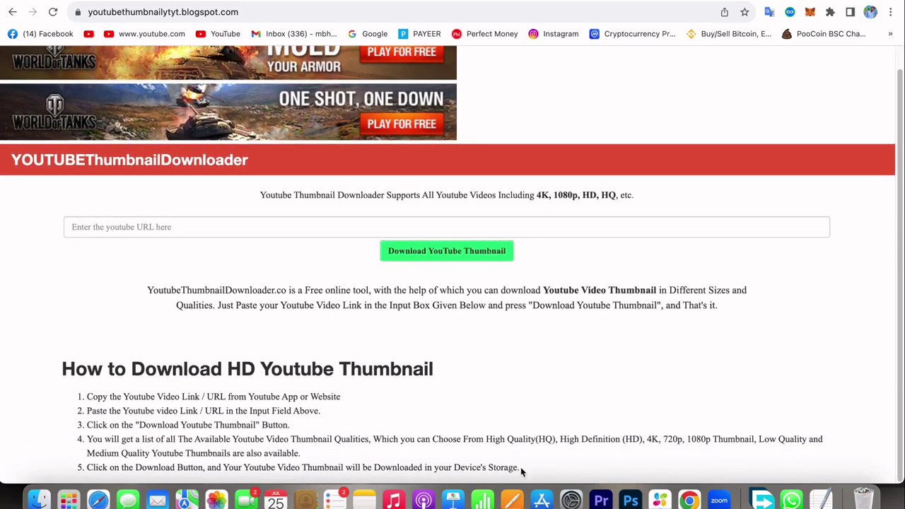
left_click_drag(488, 468, 521, 470)
Switch to the Blogger layout, reopen the third HTML/JavaScript gadget to review the ad code at its end, and close it without saving.
key("ctrl+Up")
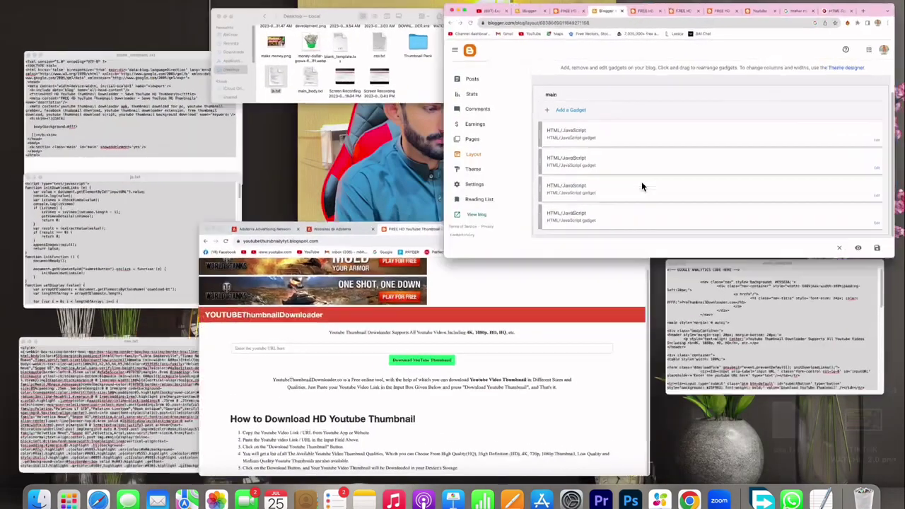
left_click(642, 186)
left_click(866, 365)
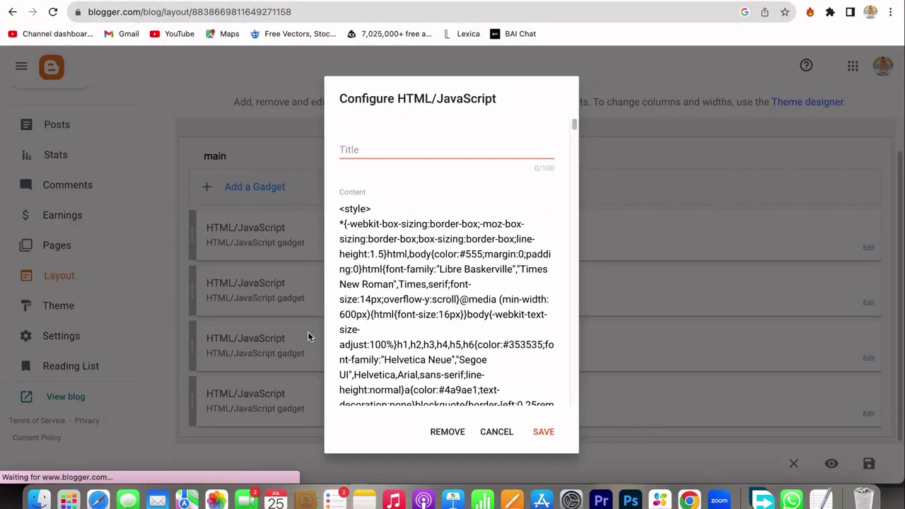
scroll(391, 332, "down", 20)
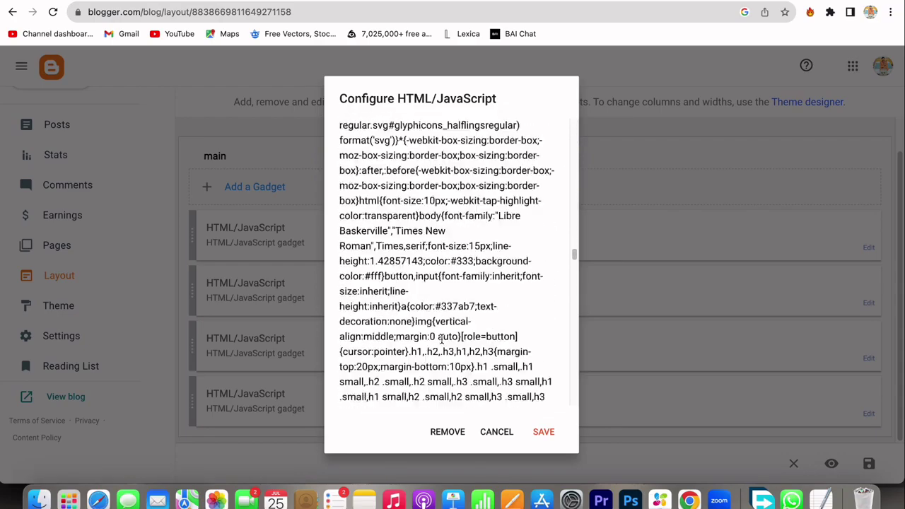
scroll(442, 339, "down", 15)
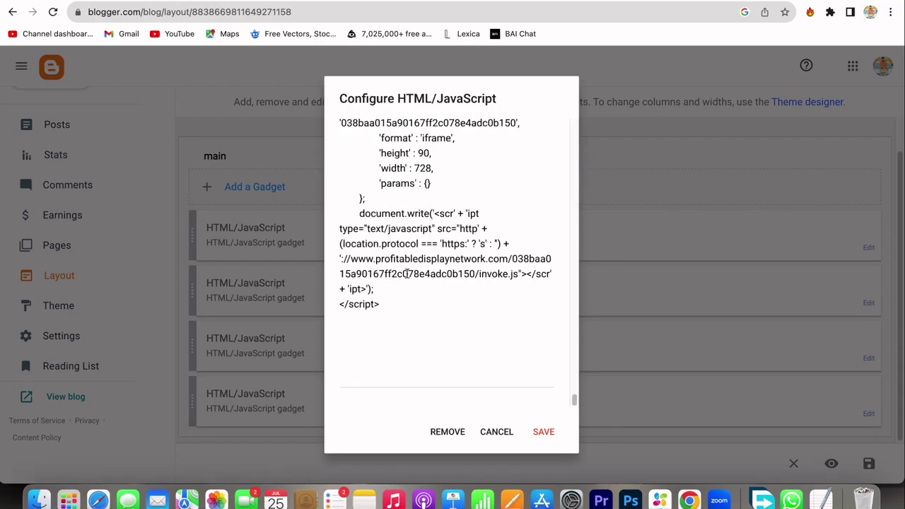
scroll(407, 275, "up", 10)
left_click(496, 433)
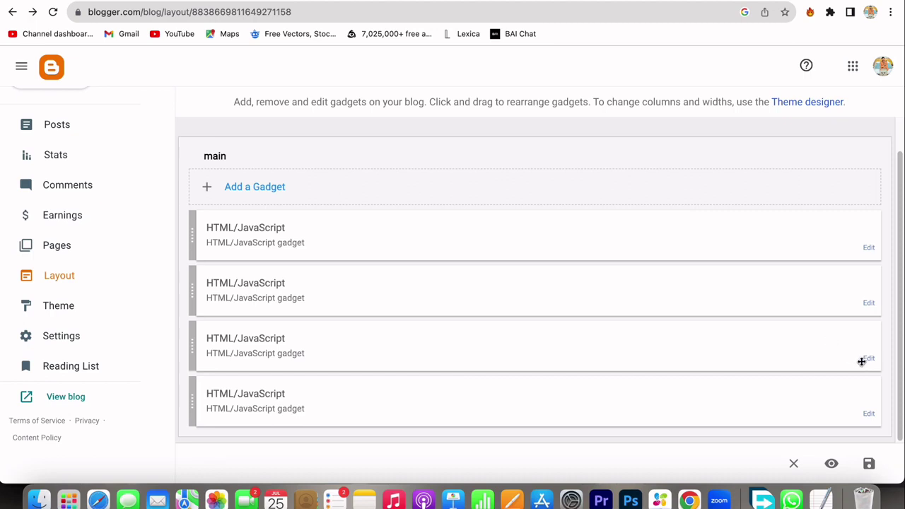
scroll(461, 334, "up", 1)
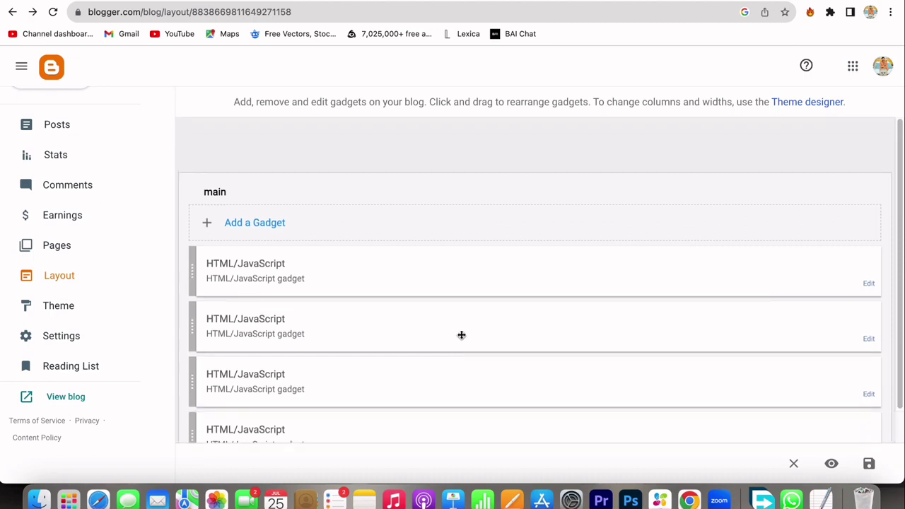